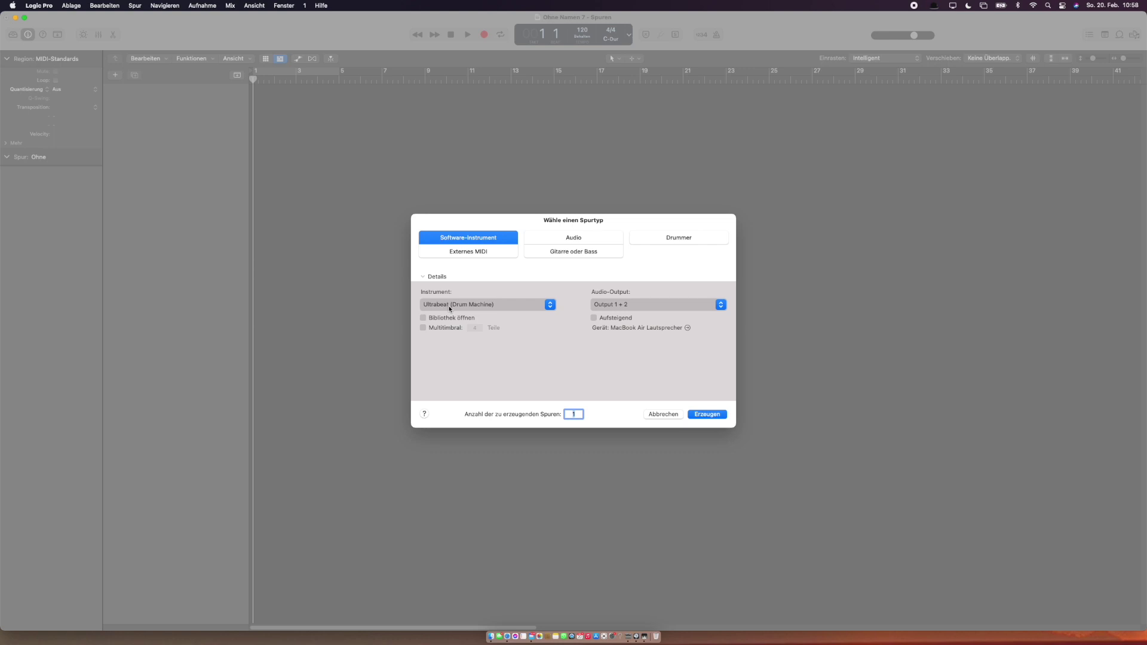
- Create software instrument track Inst 1 with the Ultrabeat (Drum Machine) plug-in
left_click(717, 416)
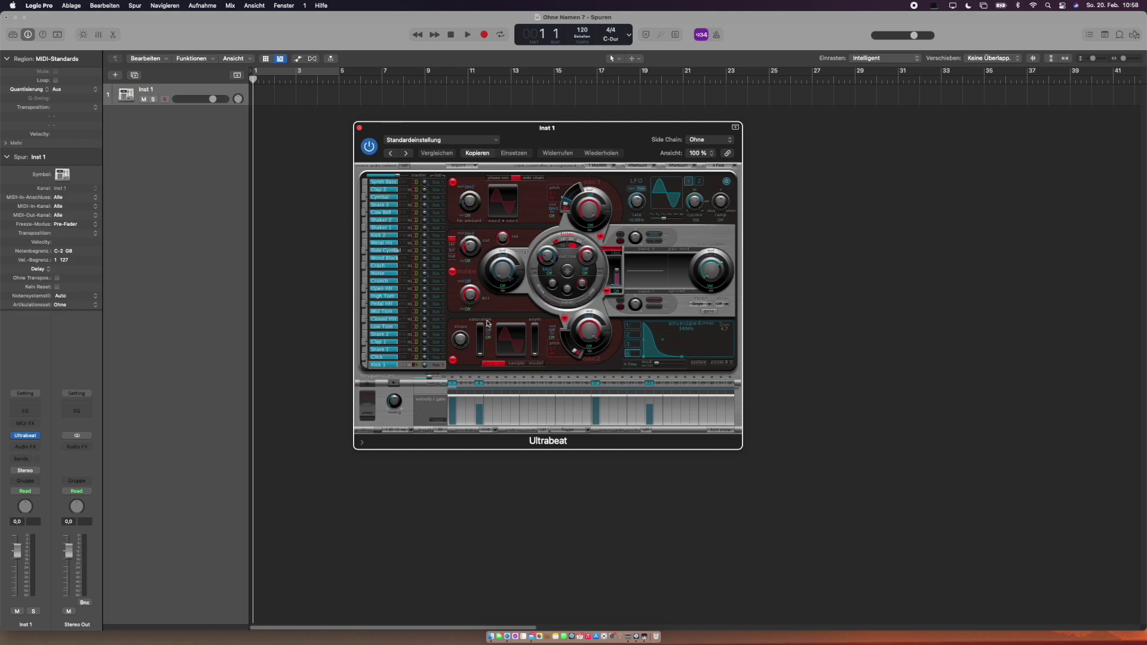
- Drop Ultrabeat's pattern onto Inst 1 as a MIDI region, then view and play its 44 notes
left_click(397, 384)
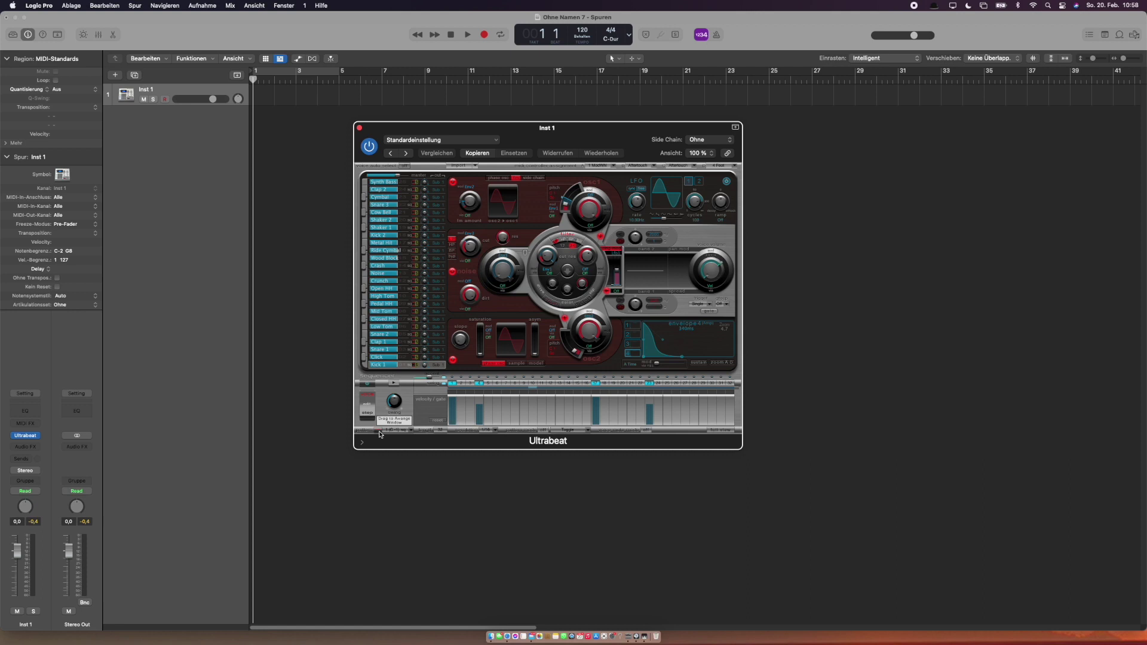
left_click_drag(379, 433, 271, 99)
double_click(271, 99)
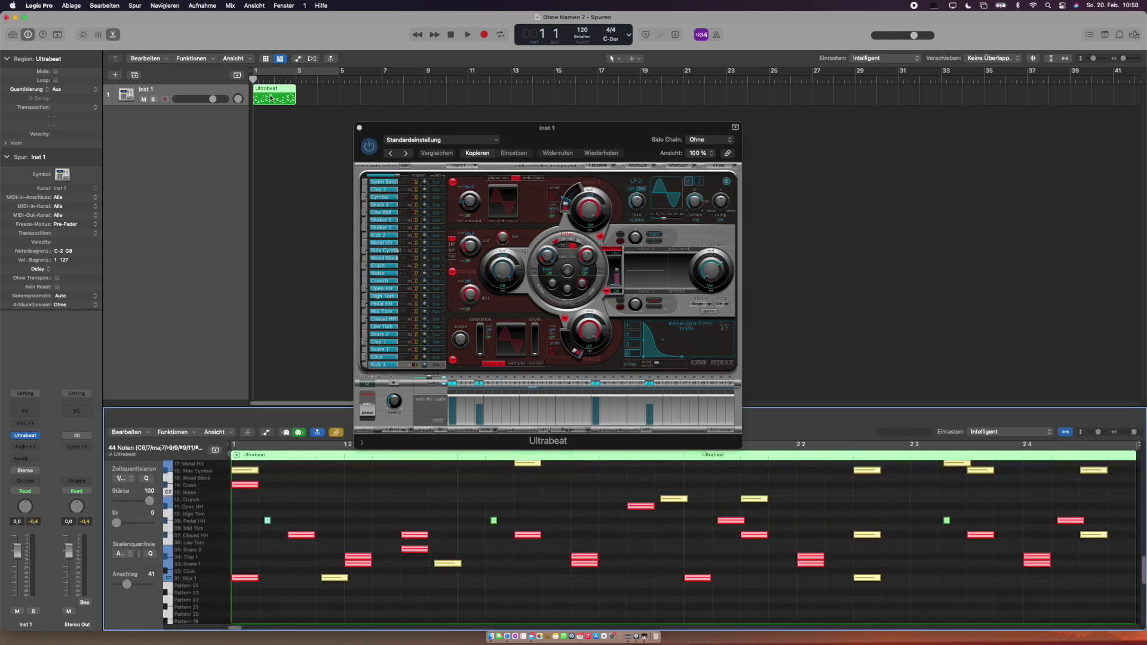
key("space")
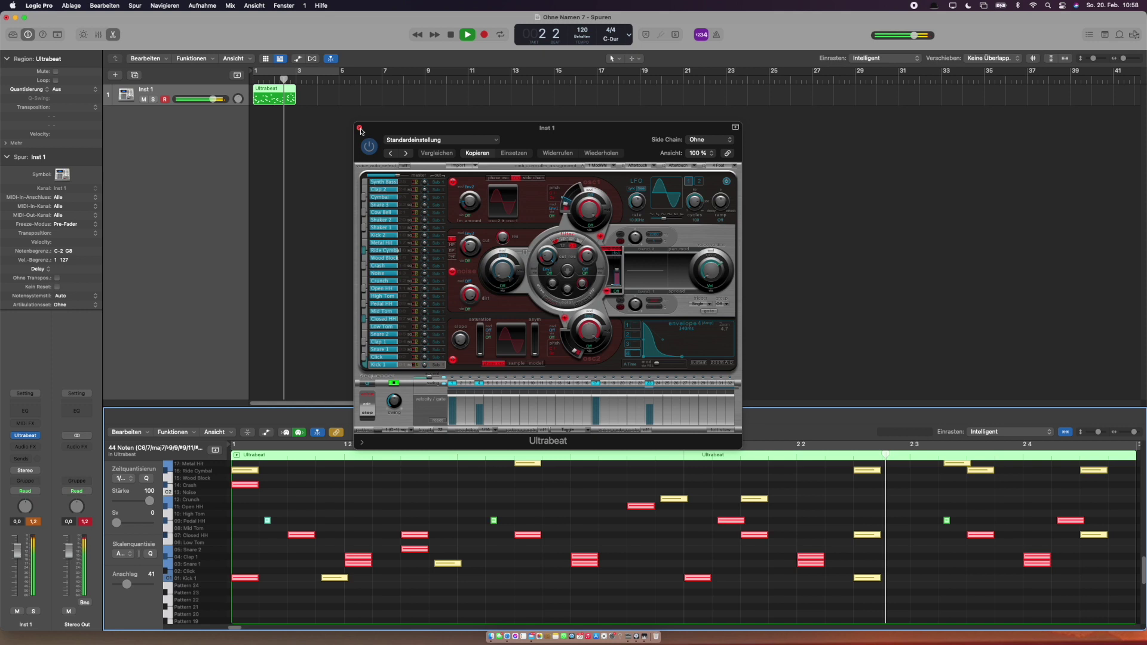
key("space")
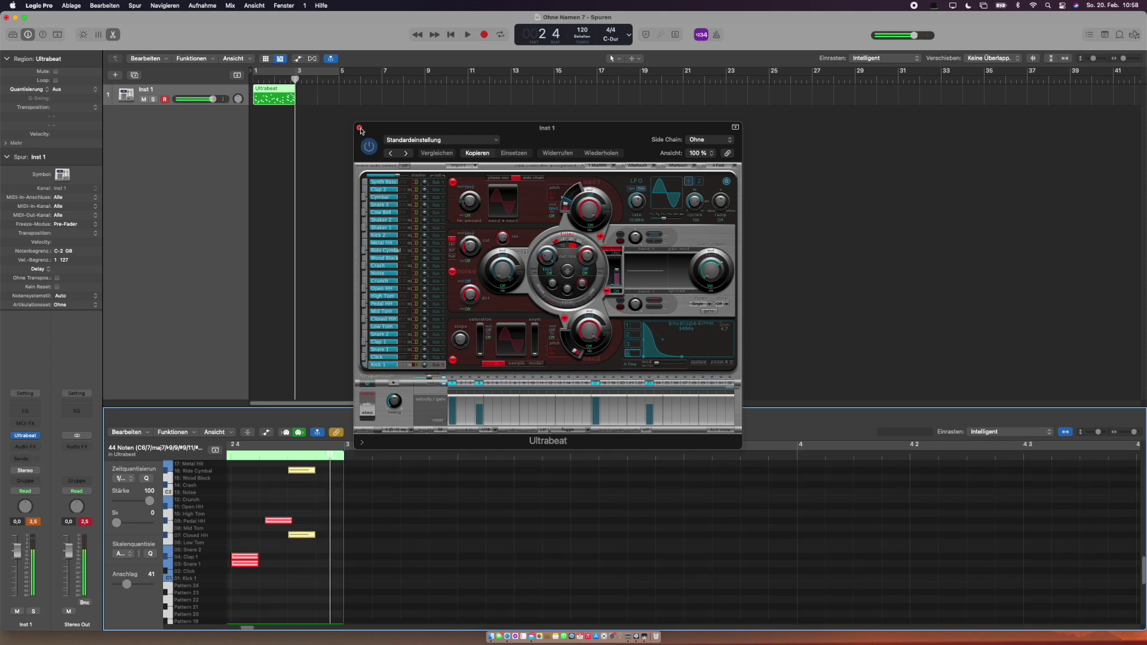
left_click(203, 89)
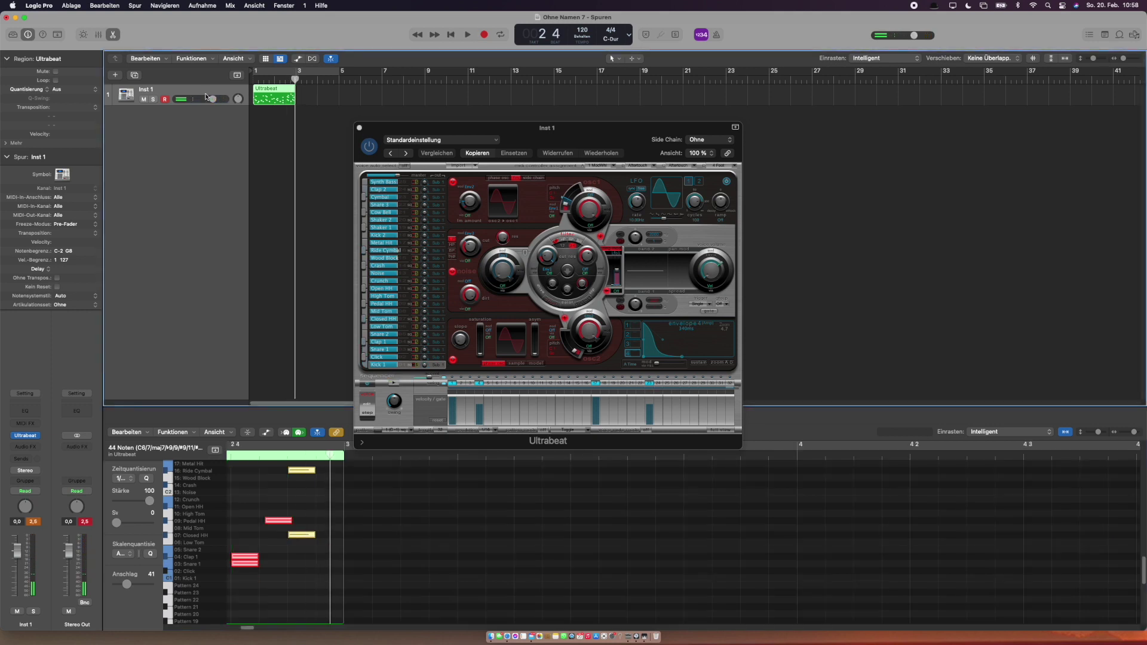
- Bounce the Ultrabeat region in place to a new audio track, Ultrabeat_bip
left_click(71, 6)
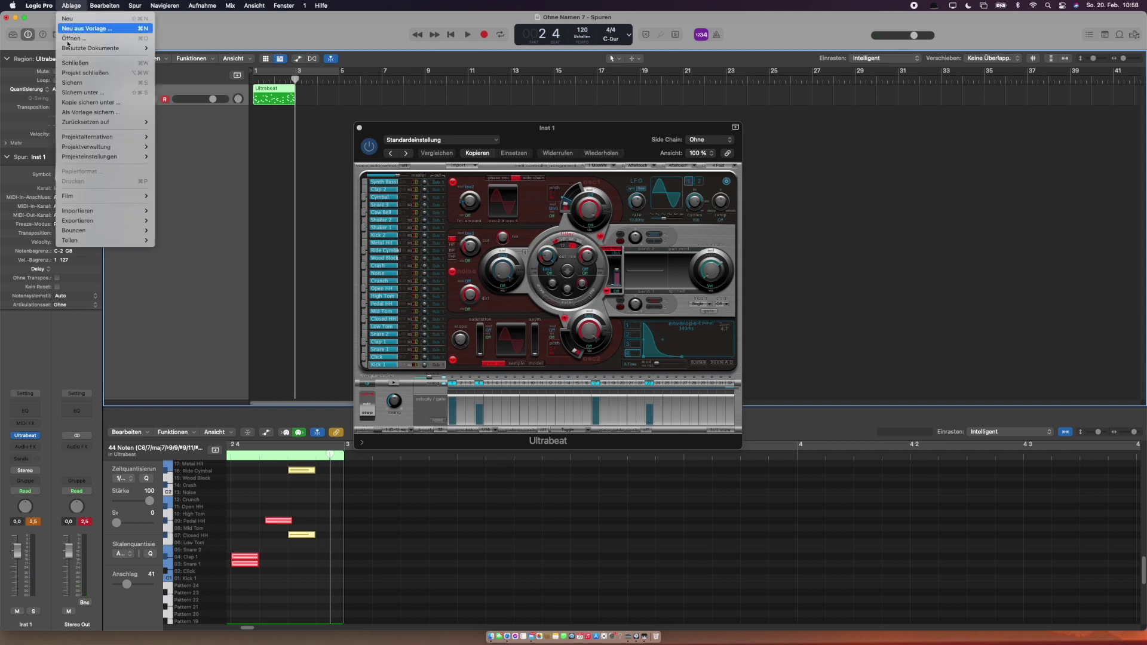
mouse_move(108, 231)
left_click(195, 231)
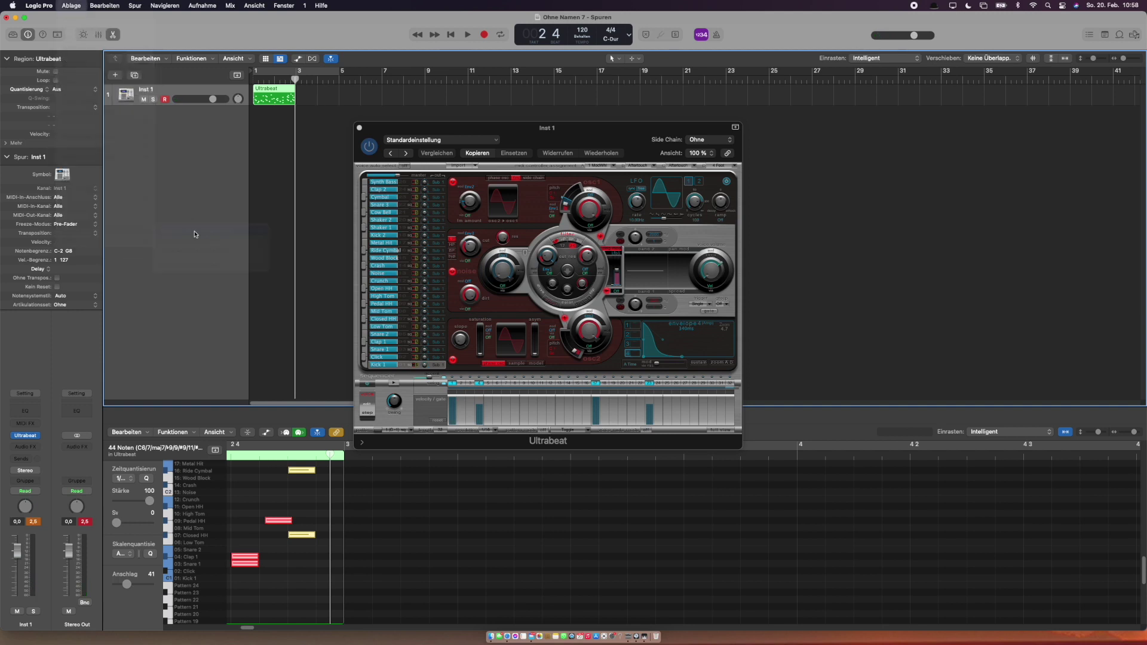
left_click(639, 405)
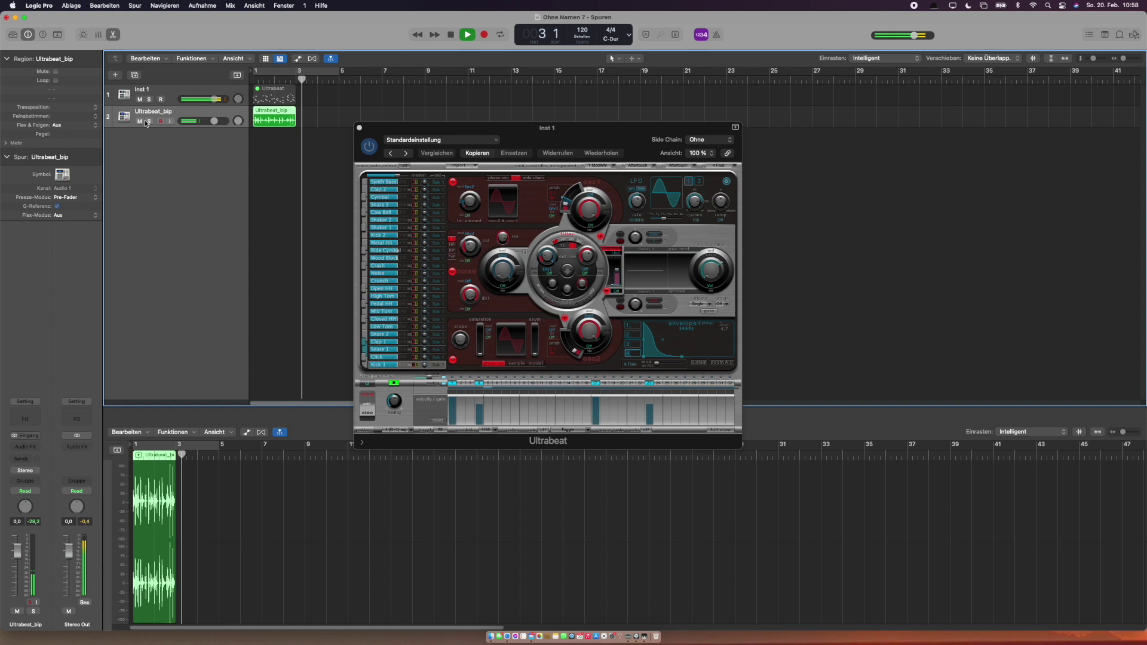
- Solo Ultrabeat_bip and play the bounced audio from the start
left_click(150, 122)
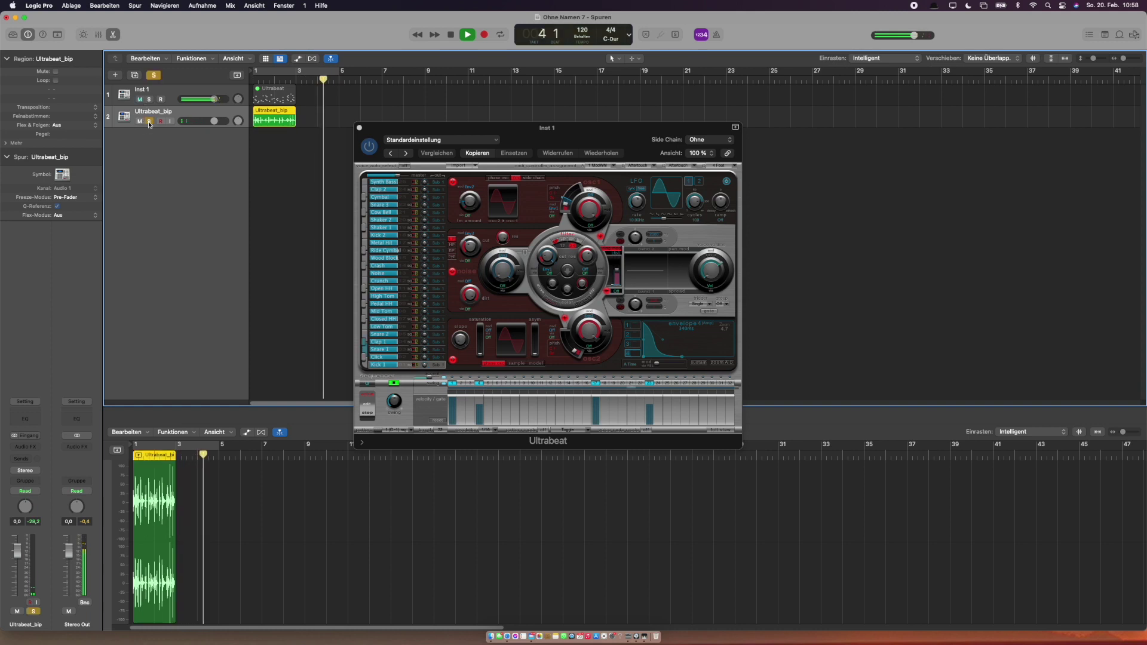
key("space")
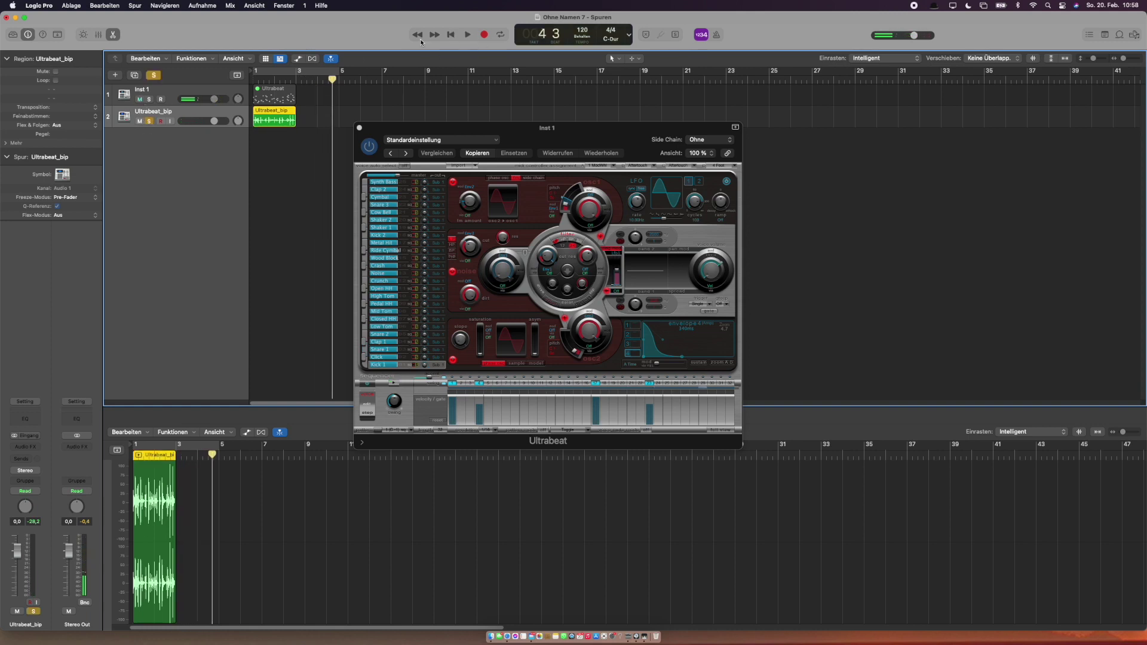
left_click(452, 35)
key("space")
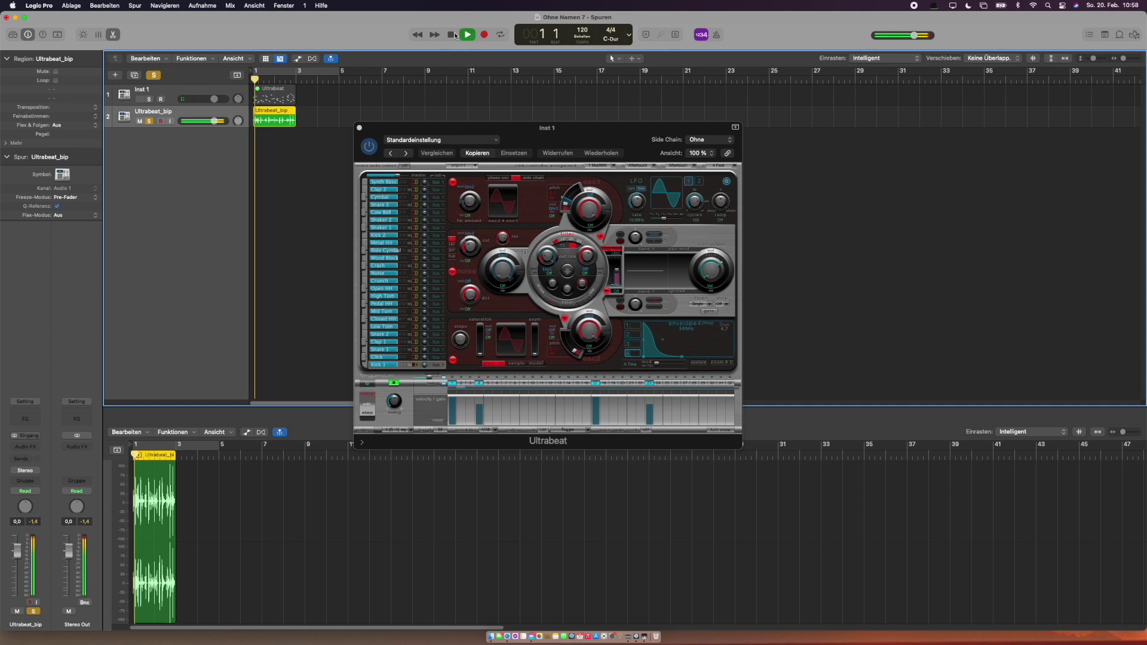
key("space")
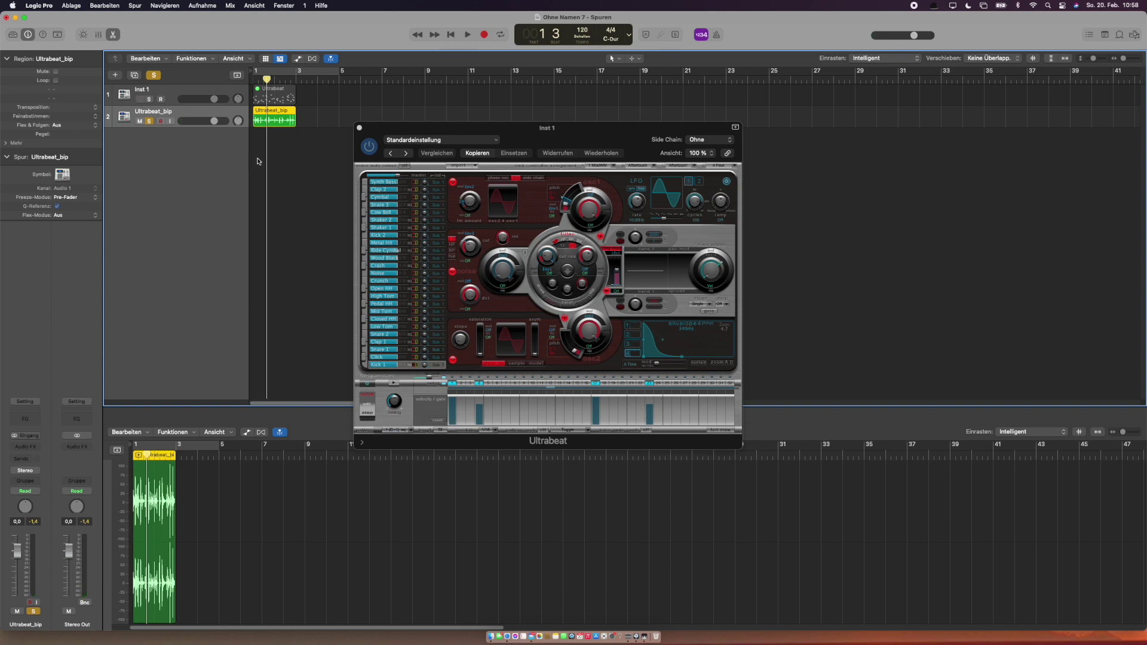
- Delete the Ultrabeat_bip track with its region and close the Ultrabeat window
right_click(187, 115)
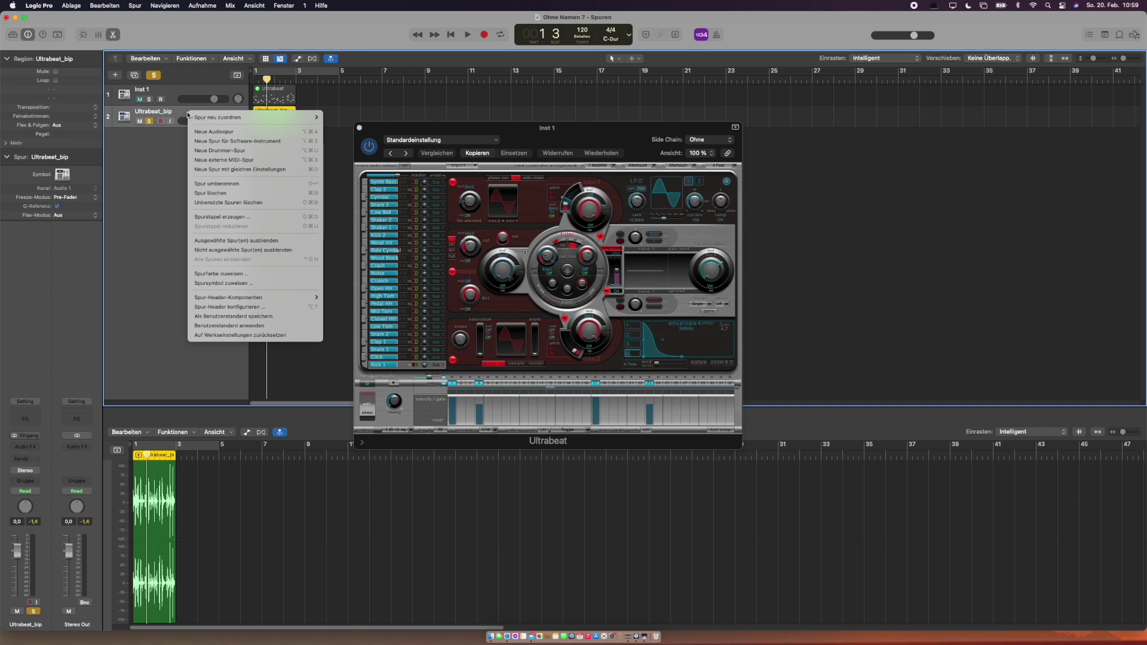
left_click(232, 195)
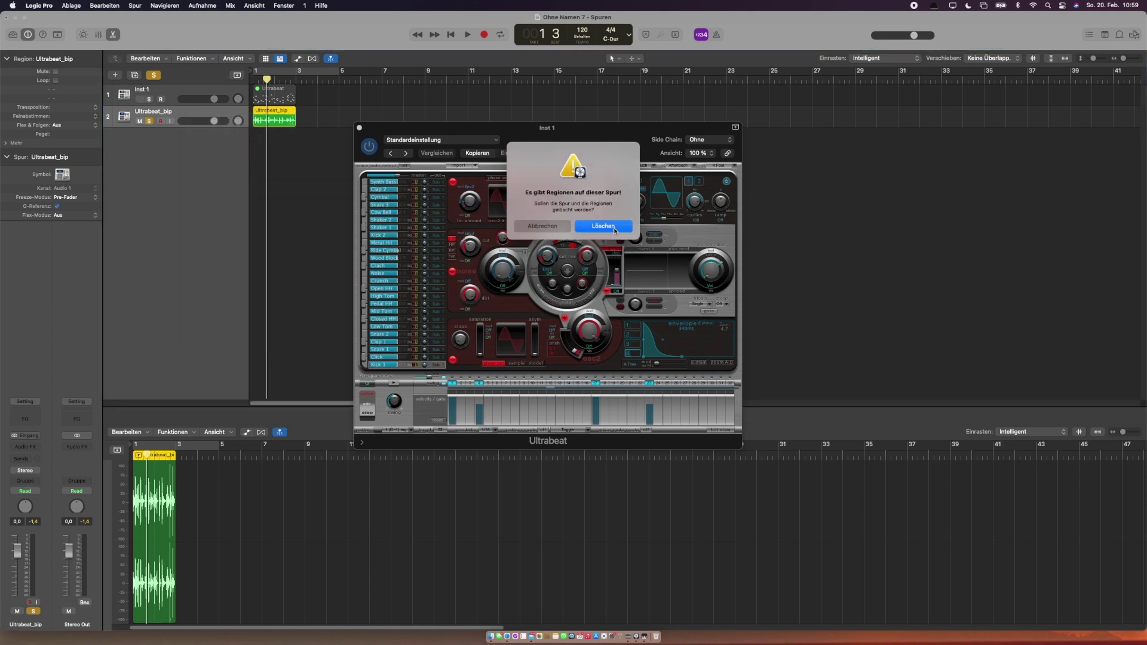
left_click(615, 231)
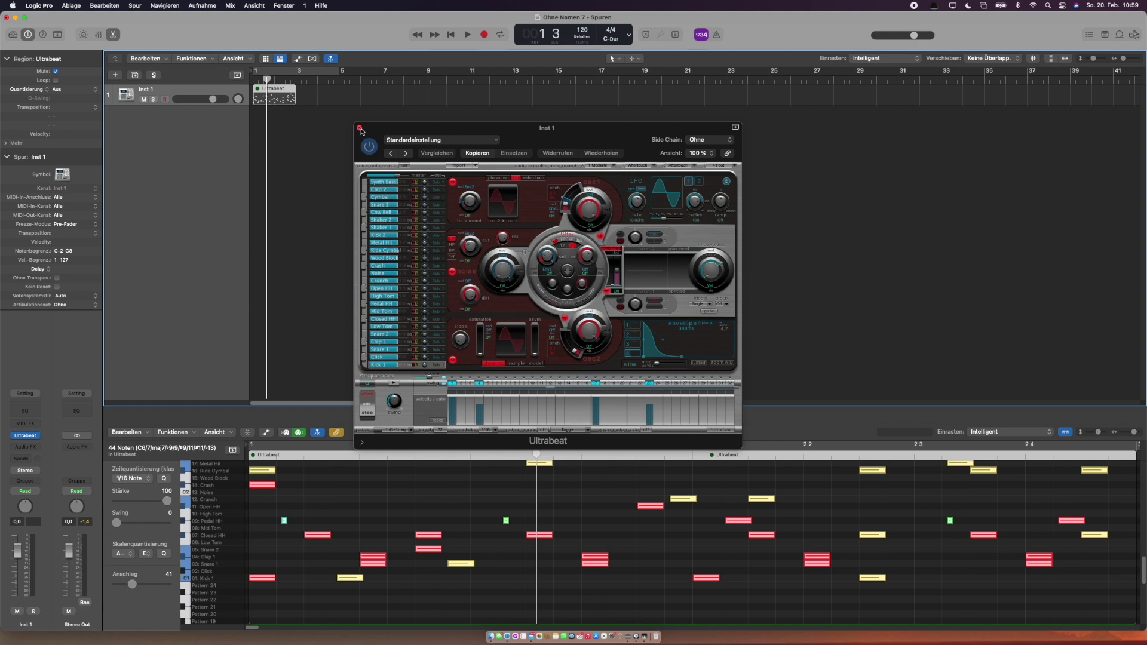
left_click(360, 128)
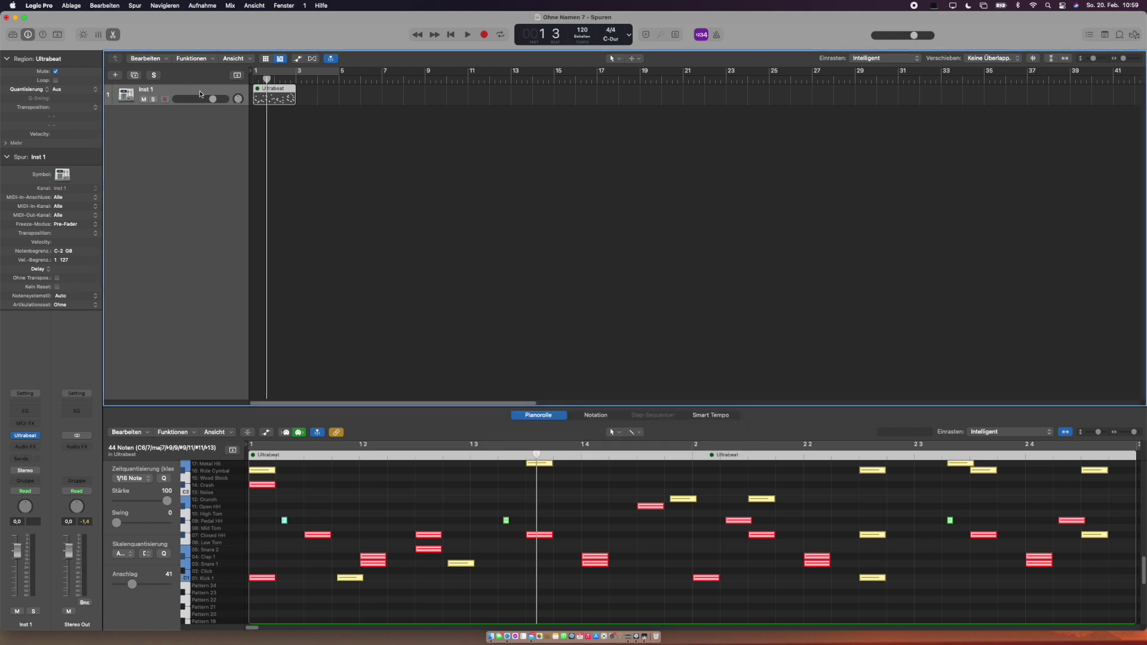
- Show the mixer and load Native Instruments Reaktor 6 into Inst 1's instrument slot
key("x")
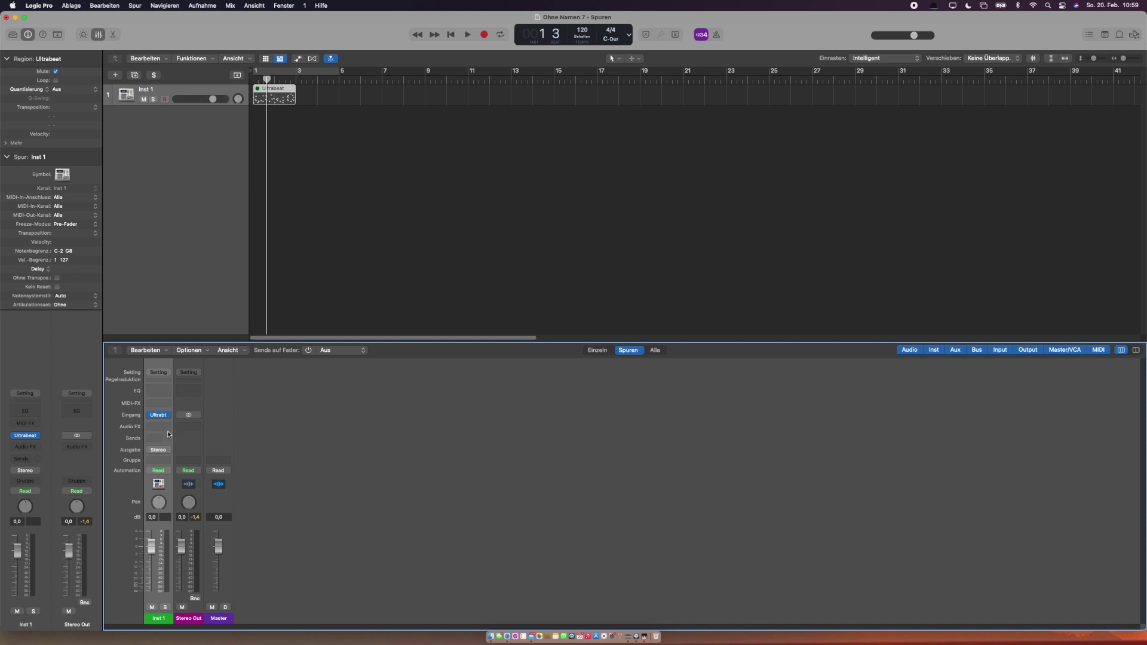
left_click(162, 415)
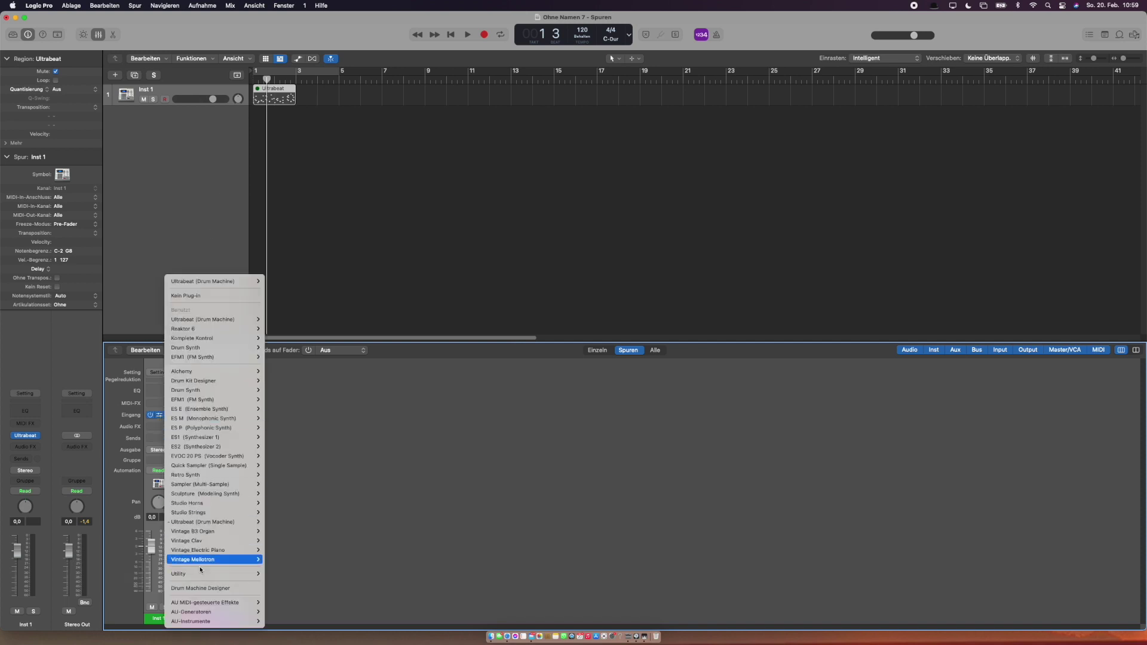
mouse_move(211, 622)
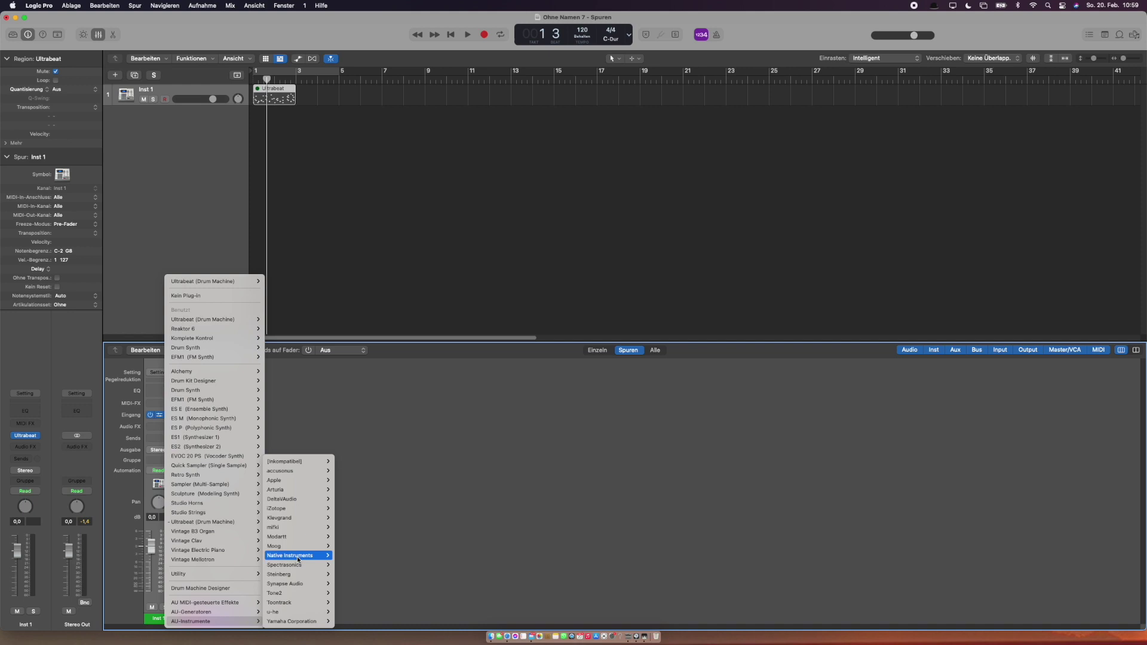
mouse_move(299, 556)
mouse_move(371, 621)
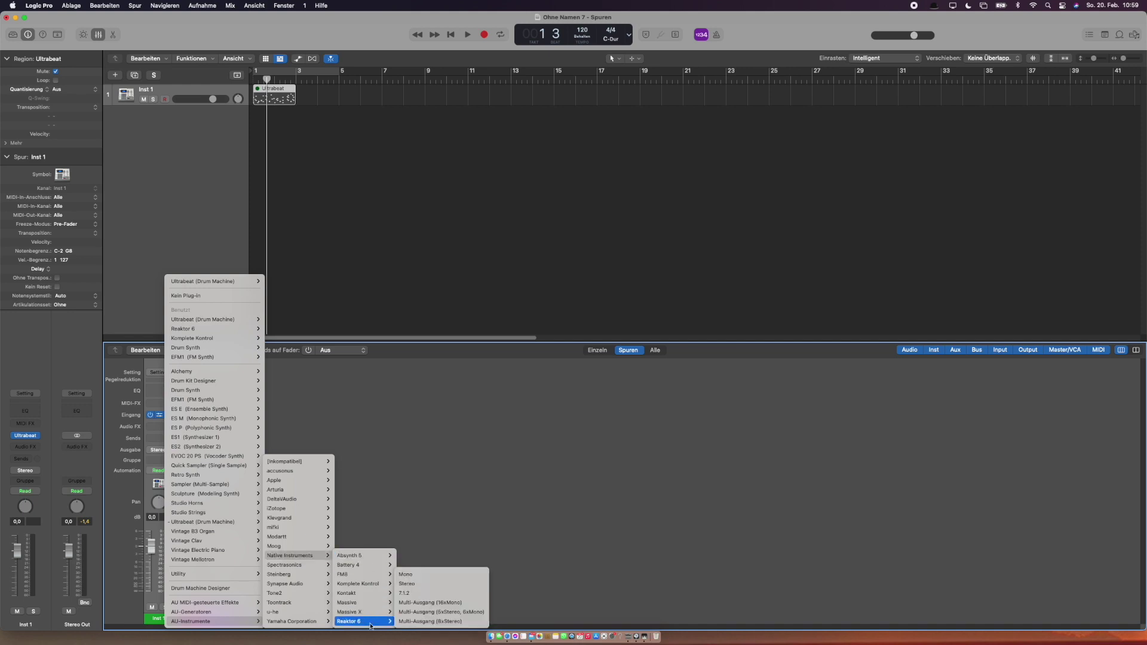
left_click(426, 585)
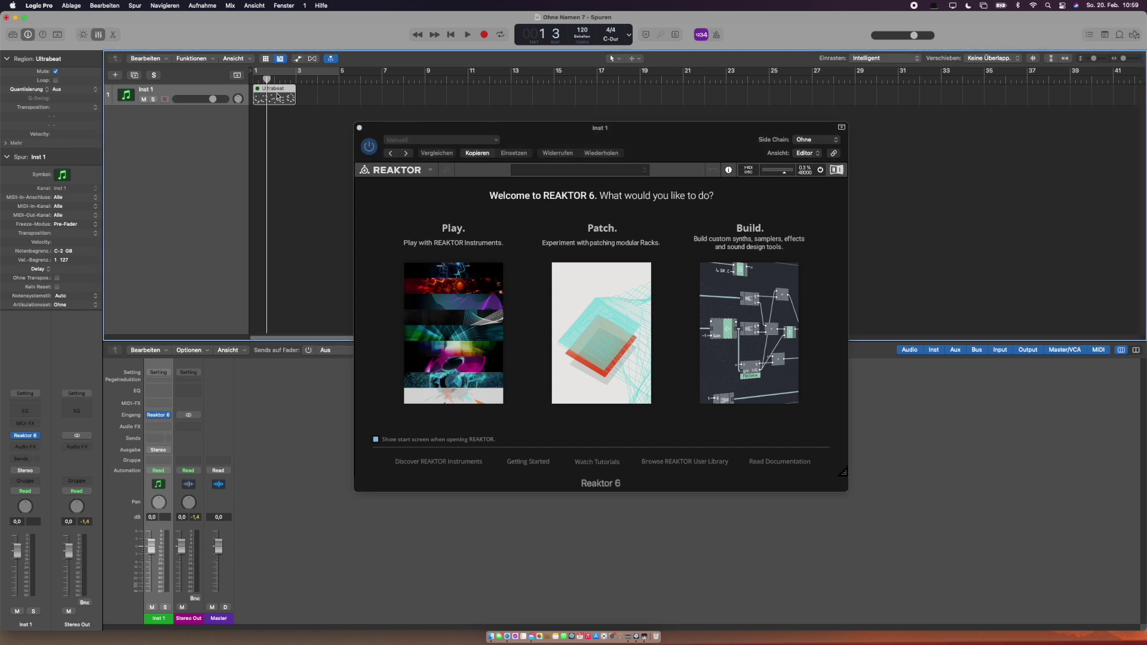
- Load Limelite in Reaktor, delete the Ultrabeat region, and play snapshot RDAVIS 11
left_click(470, 306)
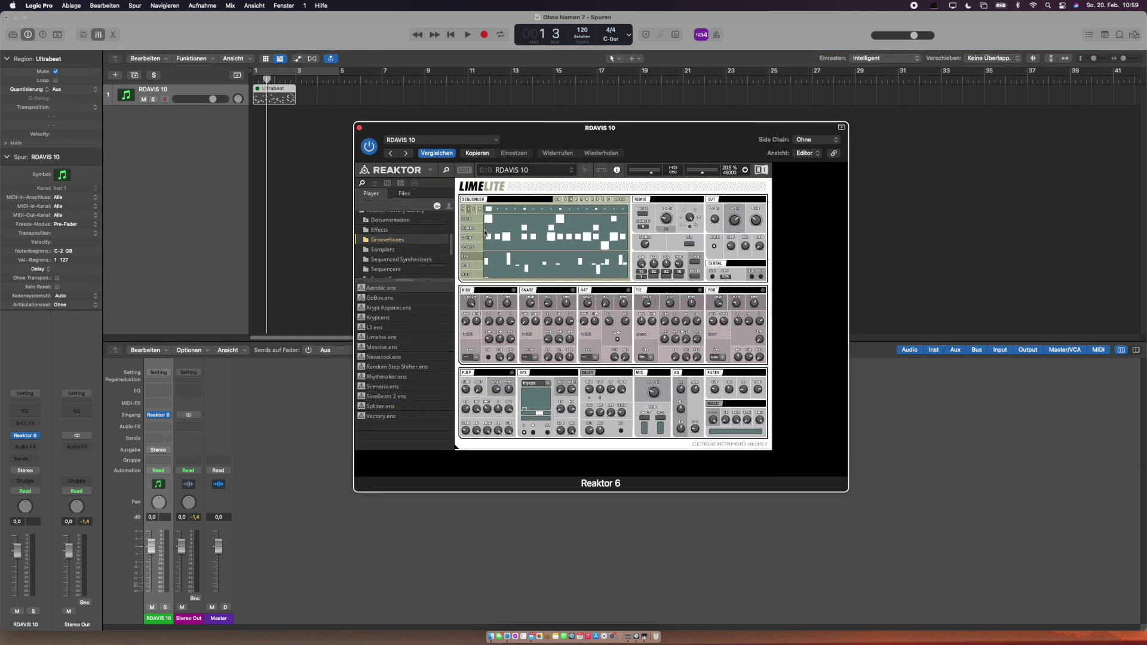
left_click(277, 101)
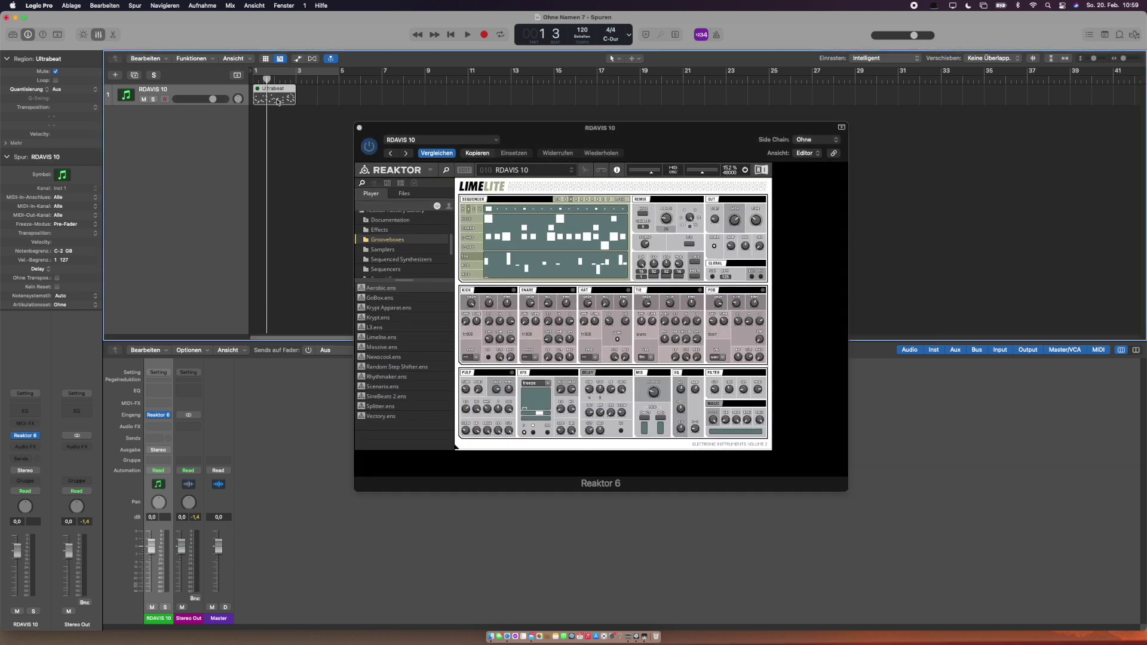
key("Delete")
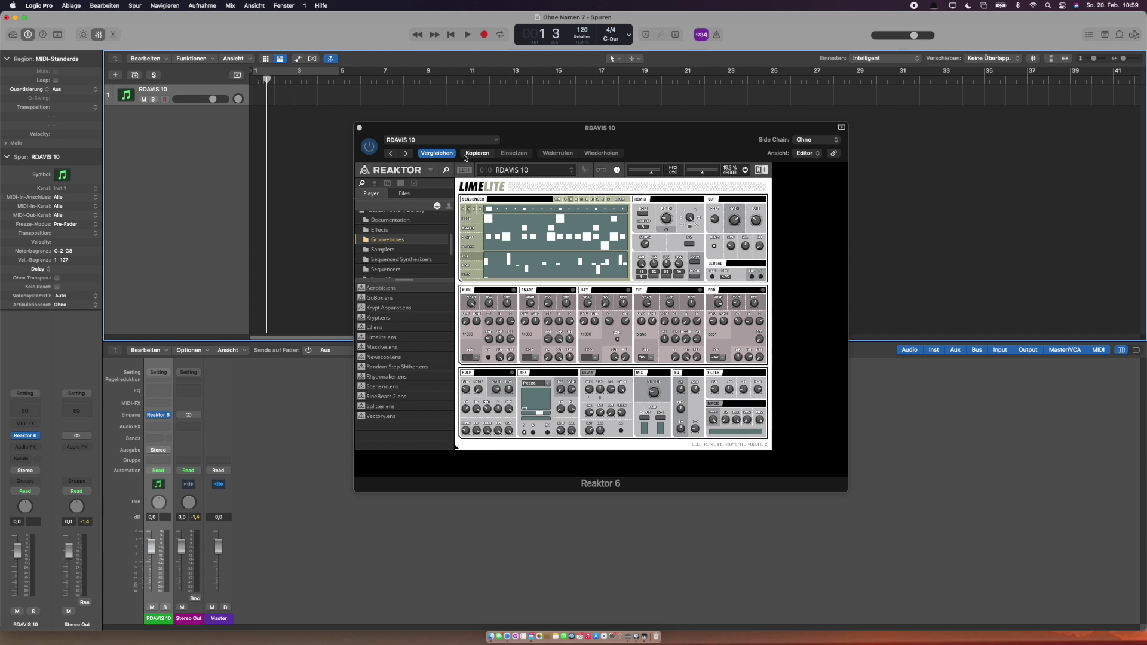
key("space")
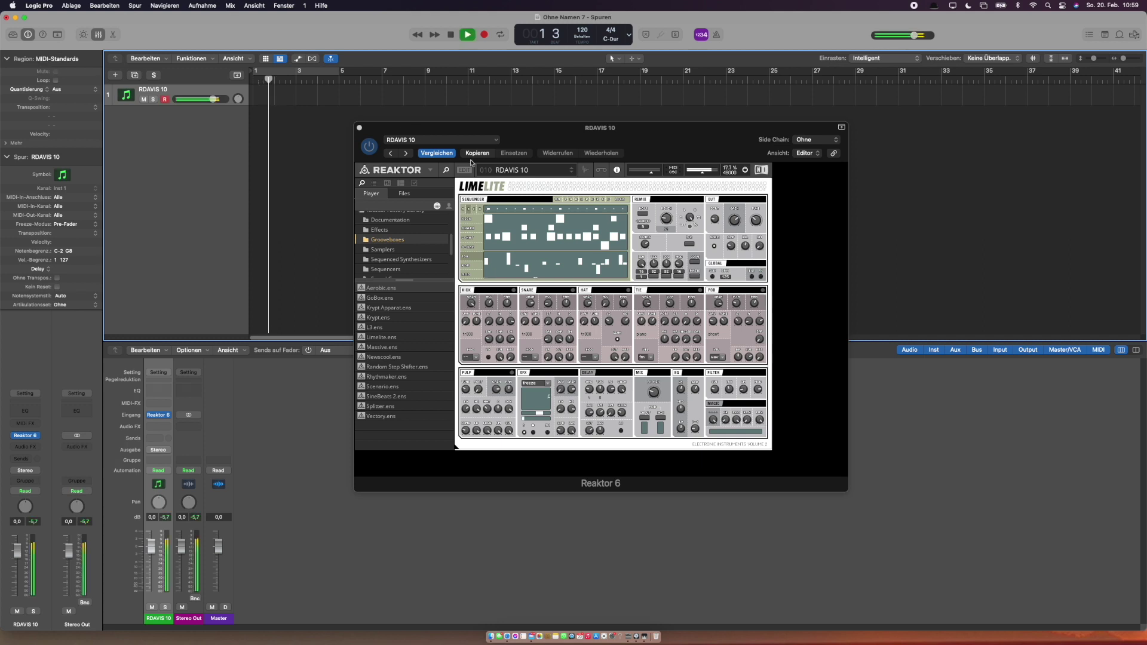
left_click(573, 173)
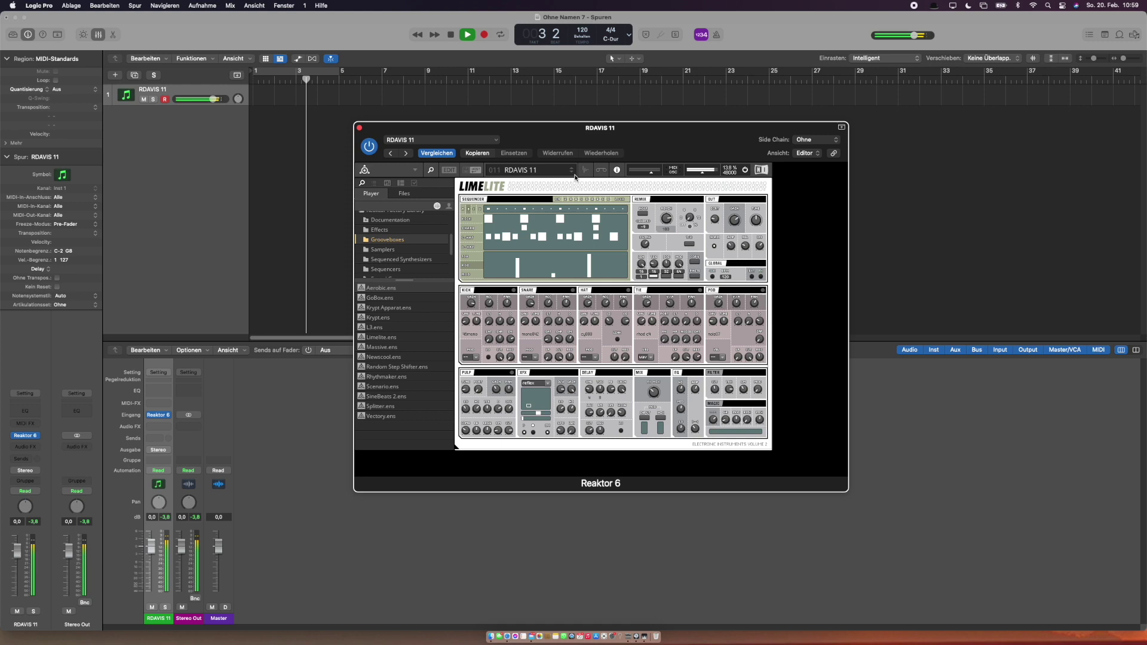
- Stop playback at bar 1 and add an Aux 1 channel strip from the mixer options
key("space")
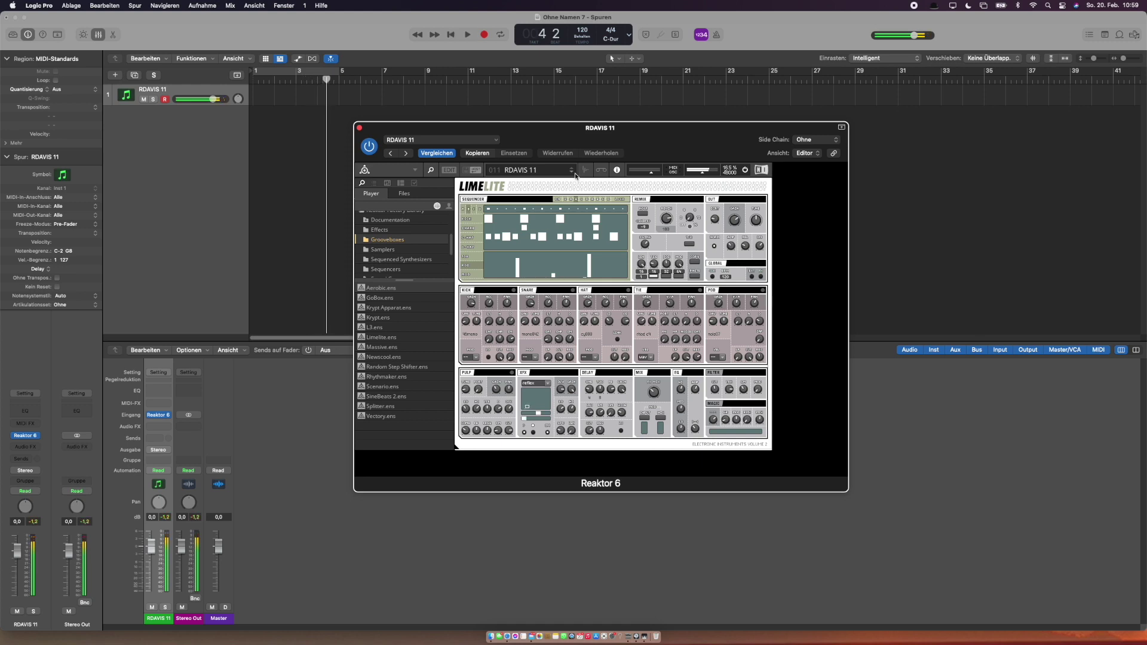
left_click(451, 36)
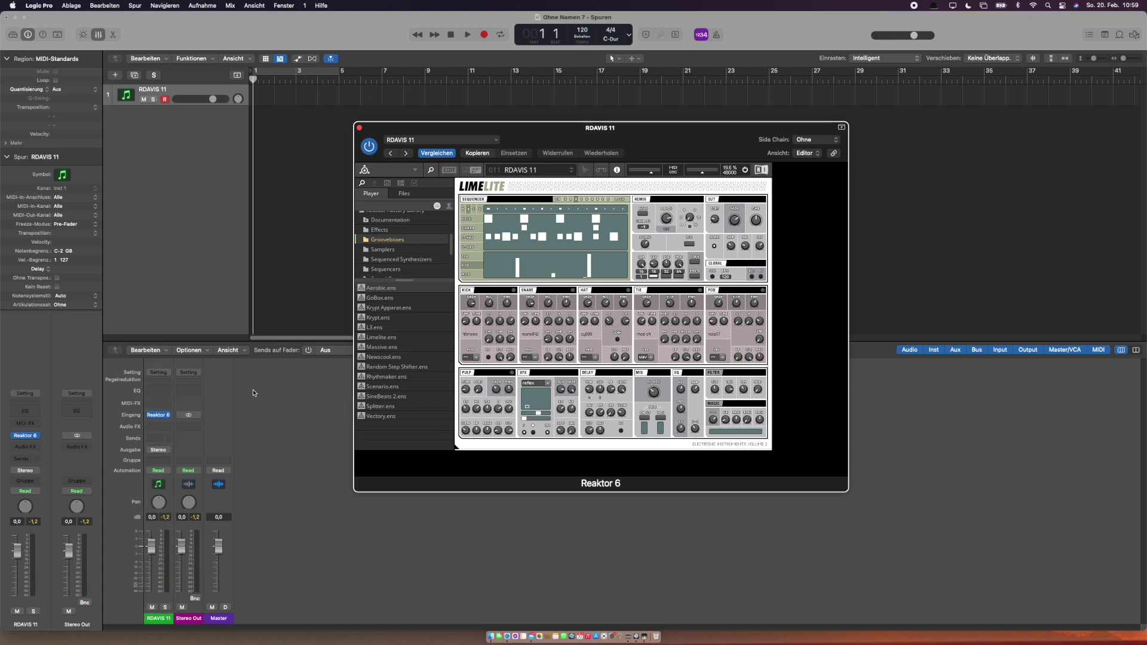
left_click(199, 353)
left_click(201, 362)
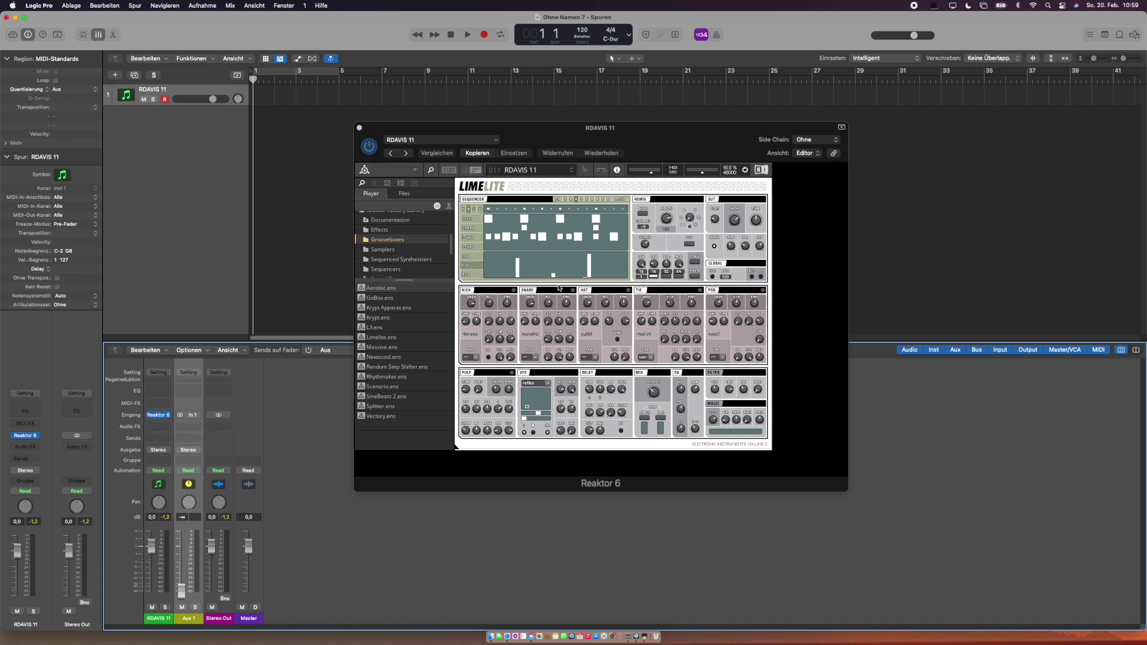
- Send RDAVIS 11 to Bus 1 and set Aux 1's input to Bus 1
left_click(164, 365)
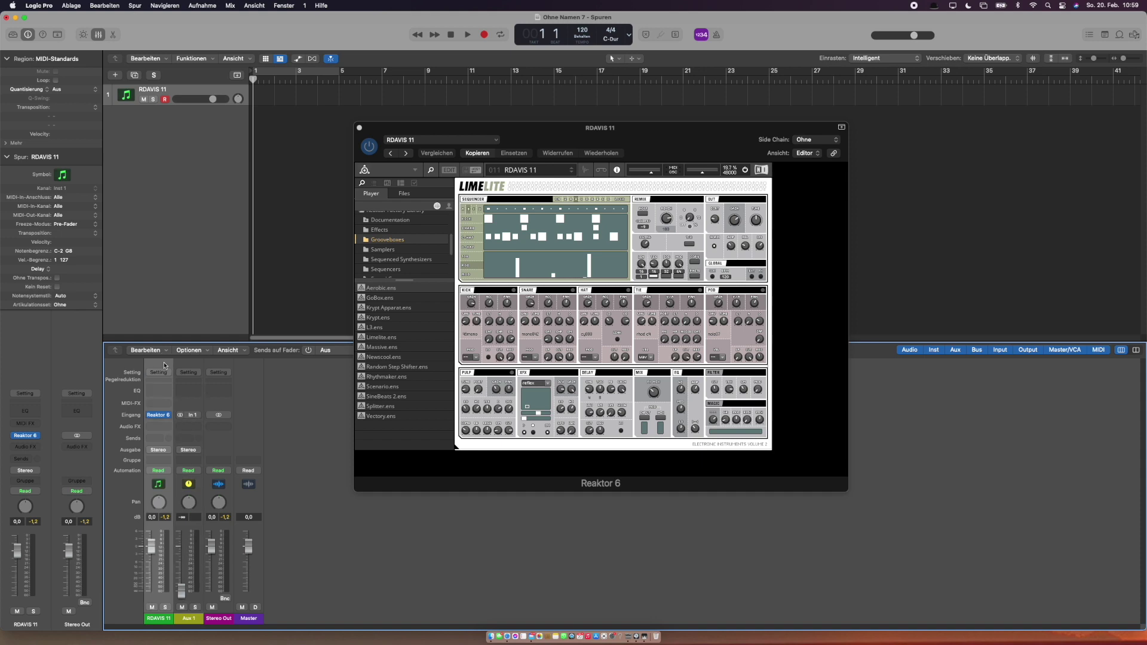
left_click(160, 438)
mouse_move(161, 458)
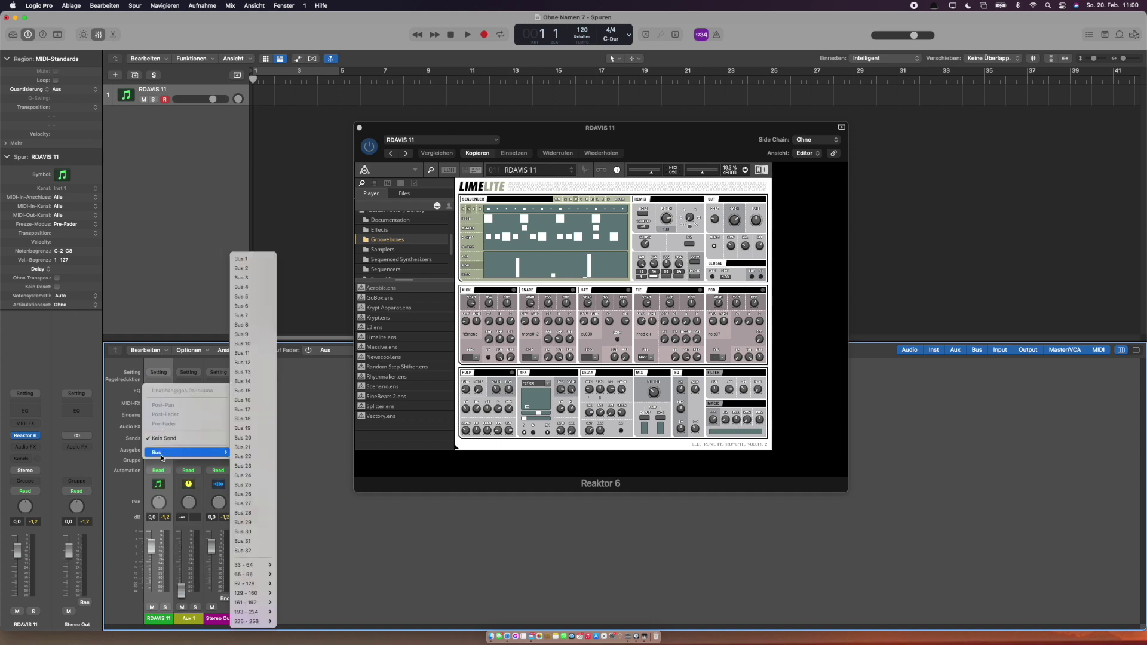
left_click(251, 261)
left_click(195, 411)
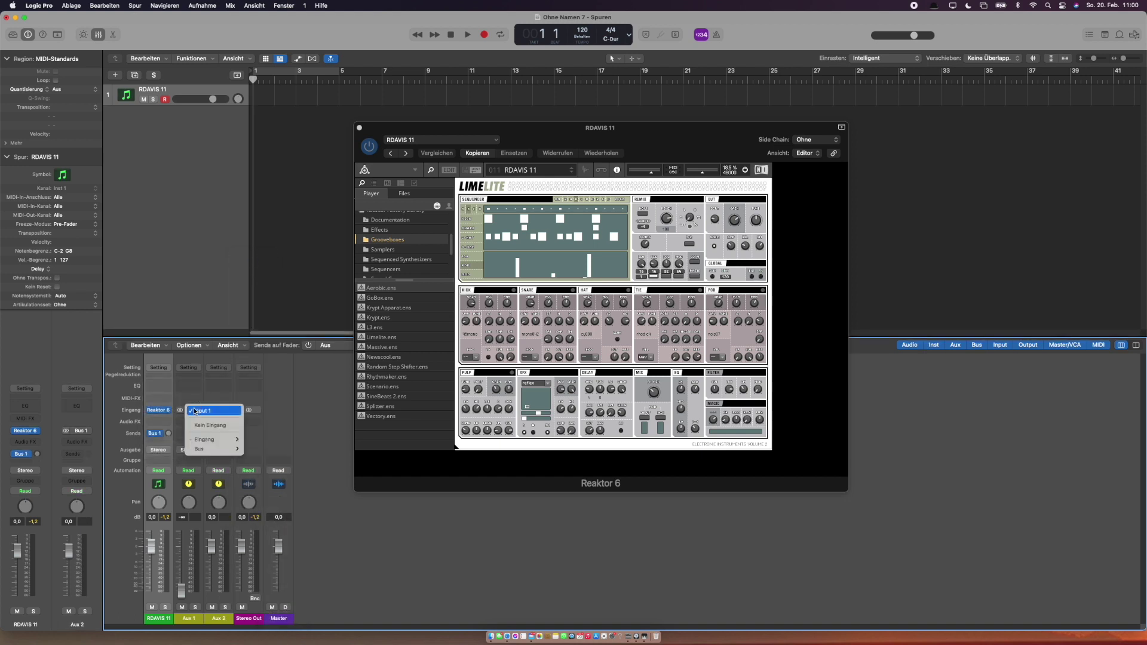
mouse_move(215, 442)
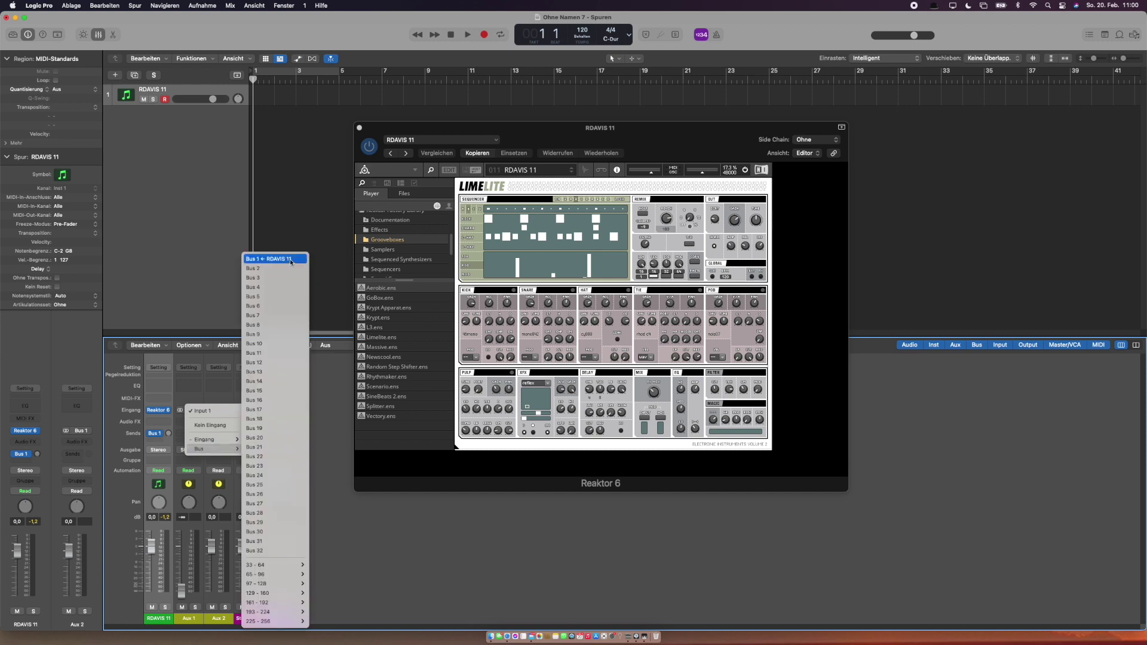
left_click(291, 259)
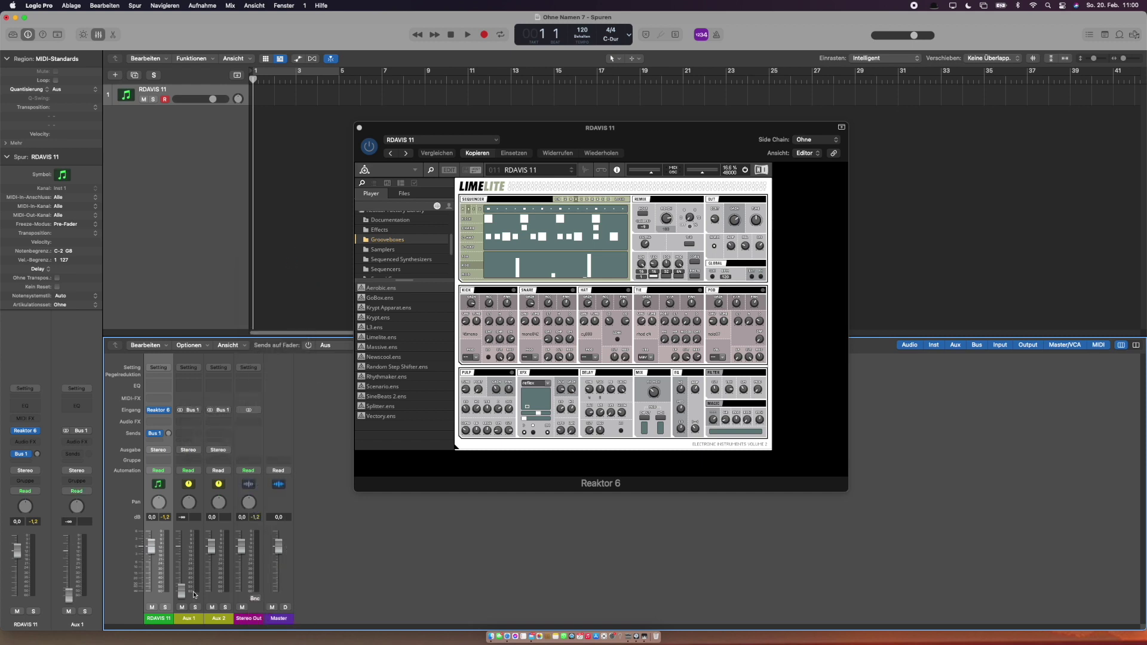
- Raise the RDAVIS 11 send level and the Aux 1 fader during playback
key("space")
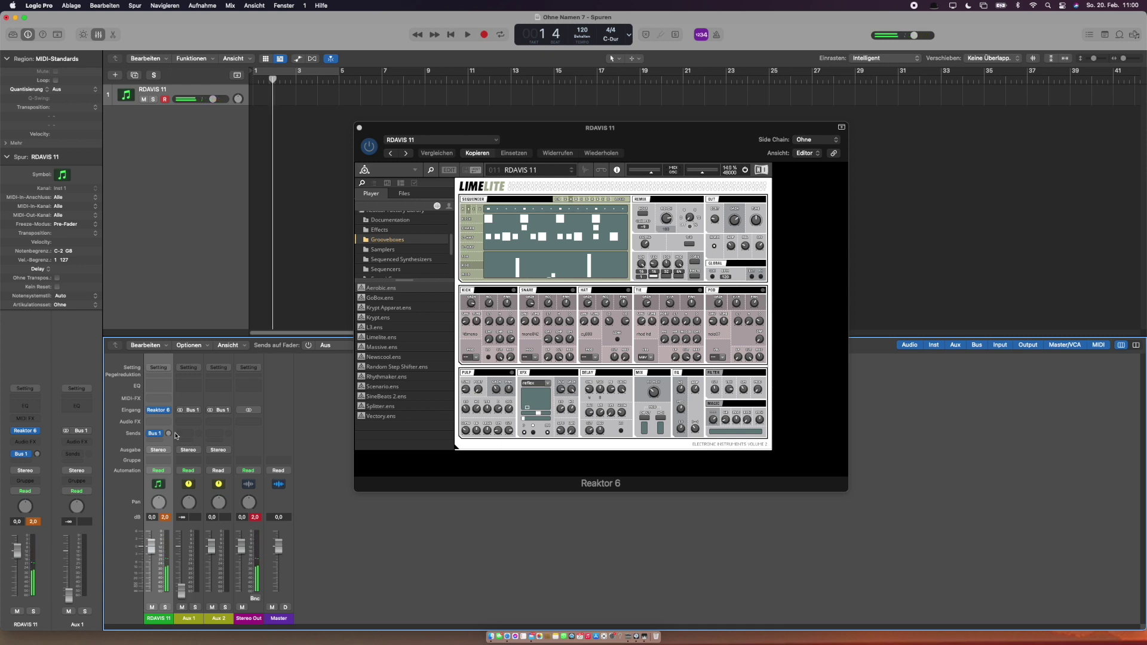
left_click_drag(168, 437, 173, 399)
key("space")
left_click_drag(183, 589, 185, 512)
key("space")
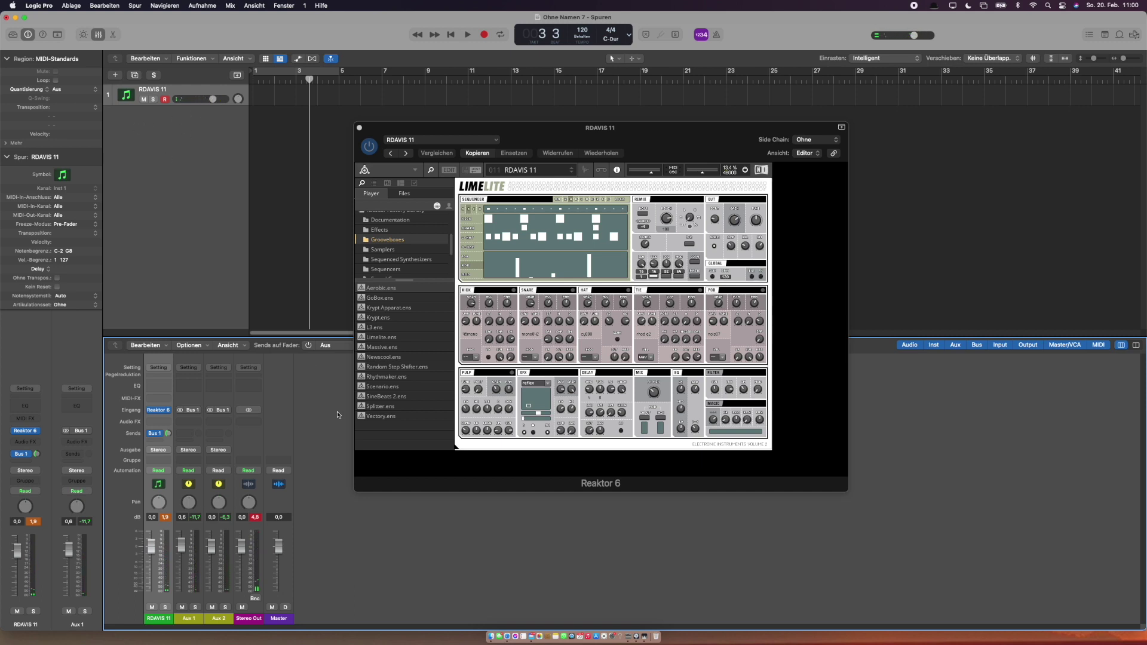
- Add an Audio 1 track and route Aux 1's output to Bus 2
right_click(180, 118)
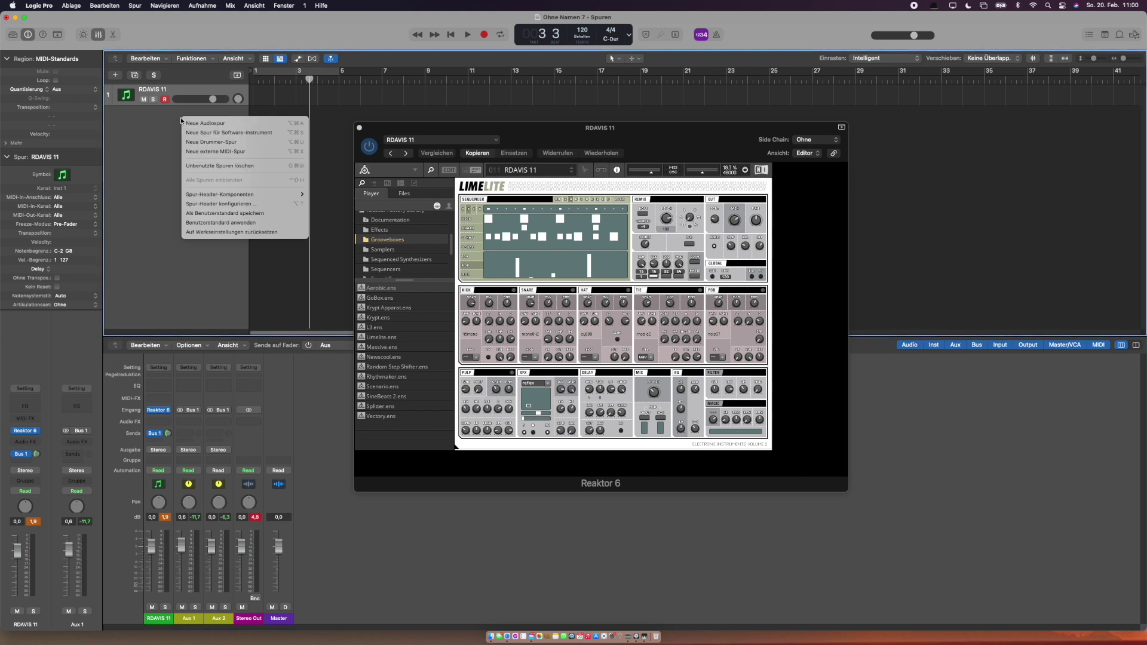
left_click(184, 123)
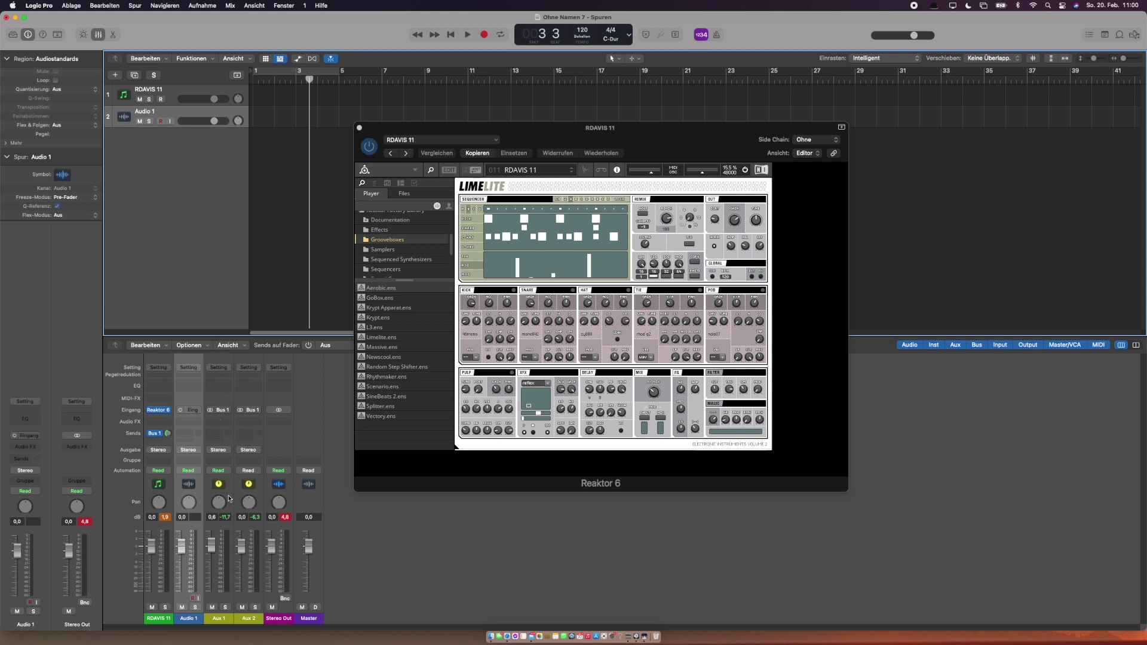
left_click(225, 454)
mouse_move(233, 495)
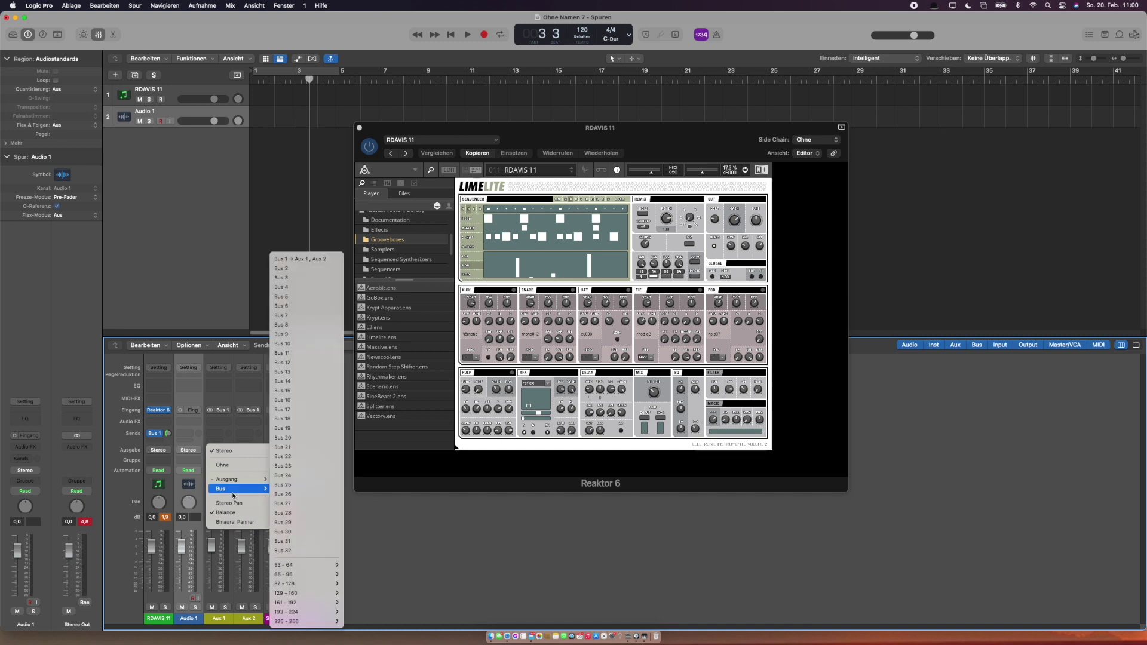
left_click(324, 270)
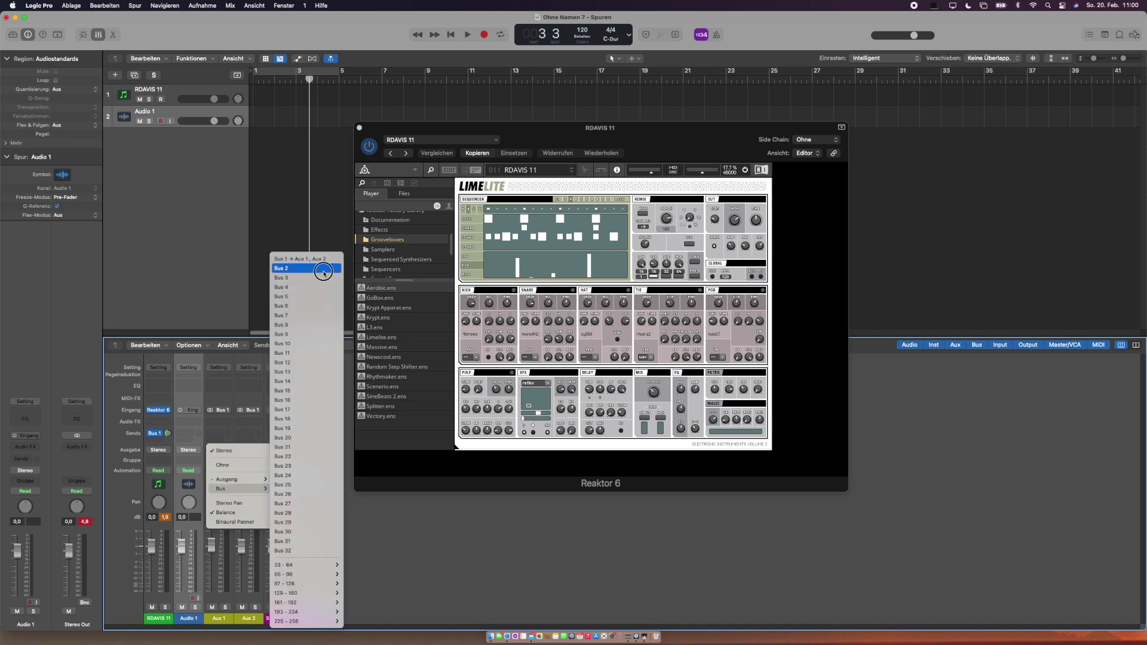
- Set Audio 1's input to Bus 2 and play to check the signal
left_click(196, 412)
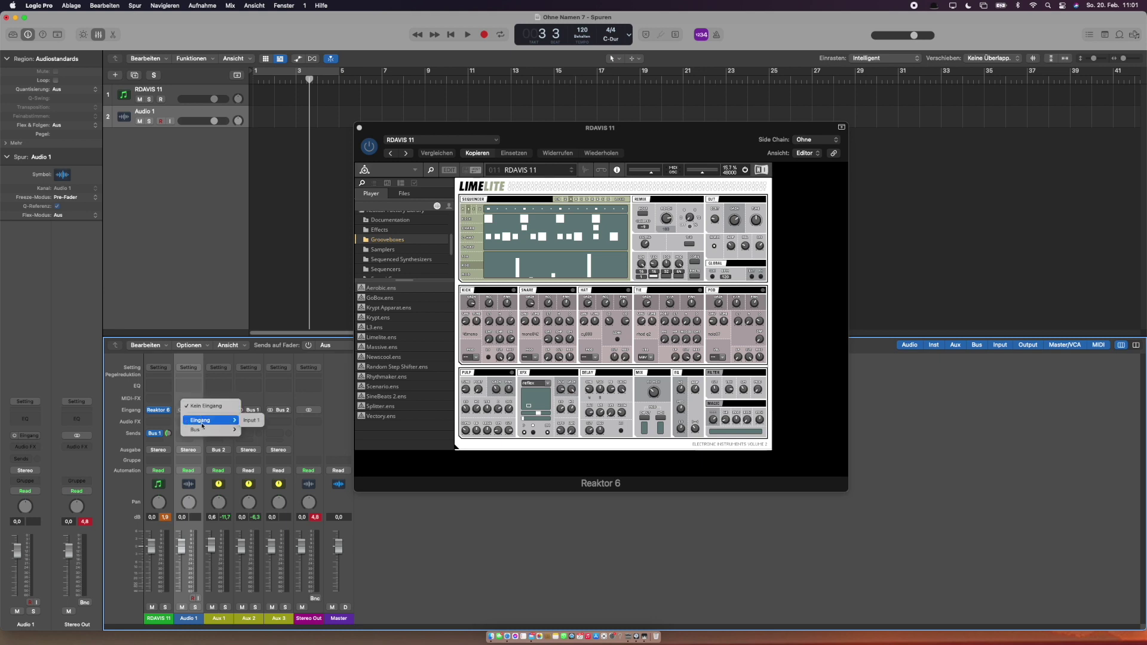
mouse_move(203, 431)
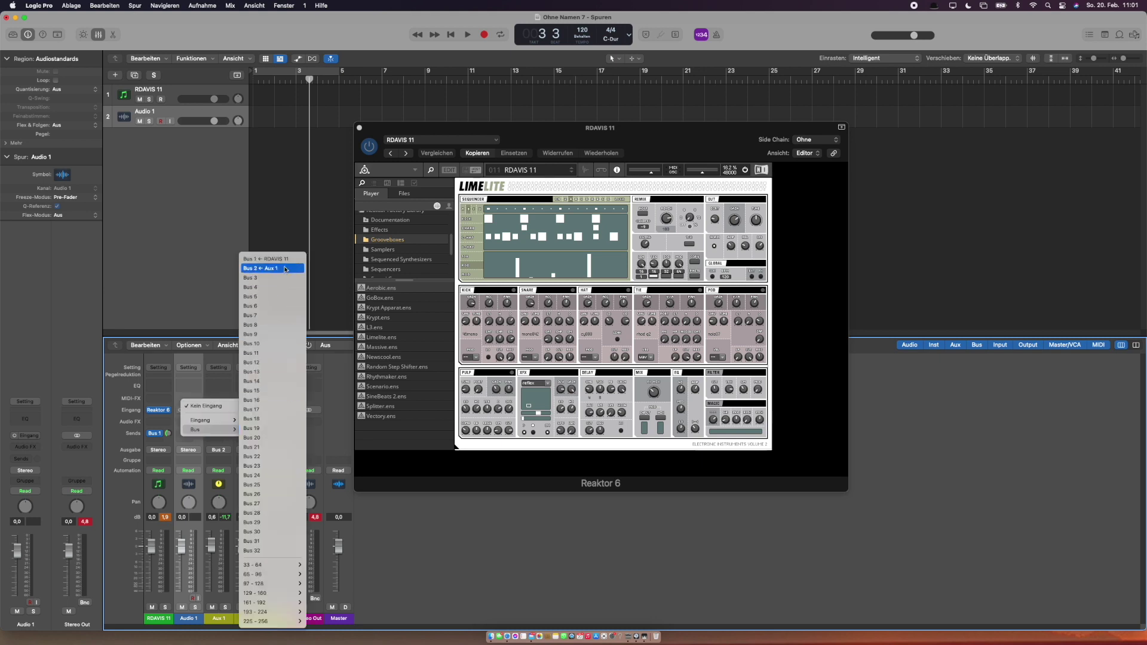
left_click(265, 269)
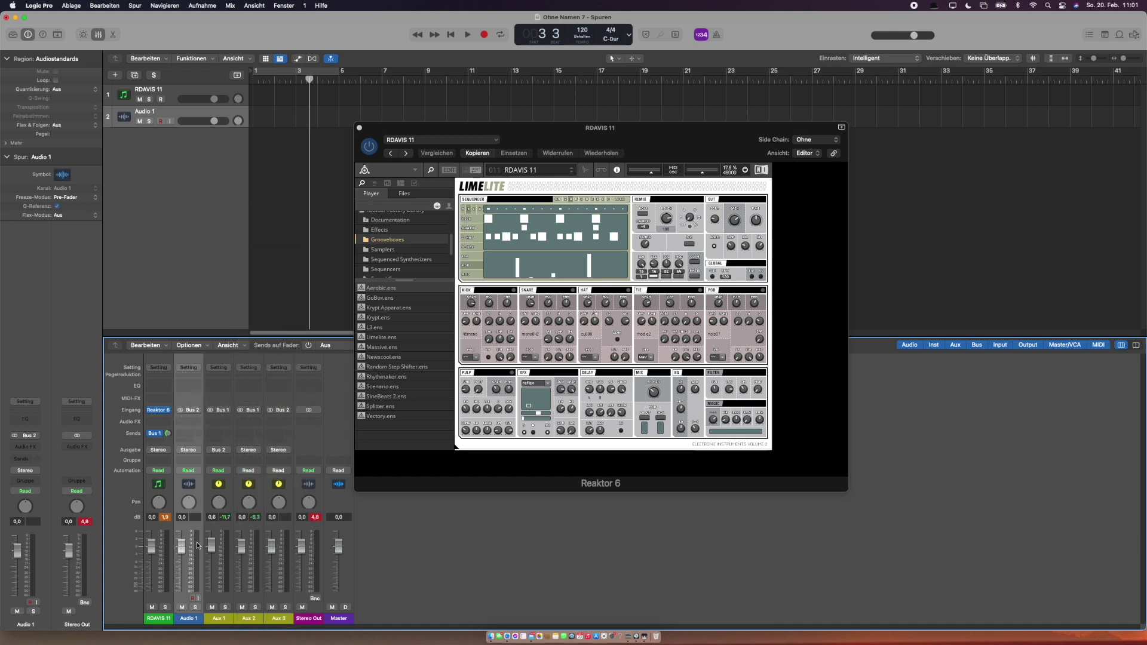
key("space")
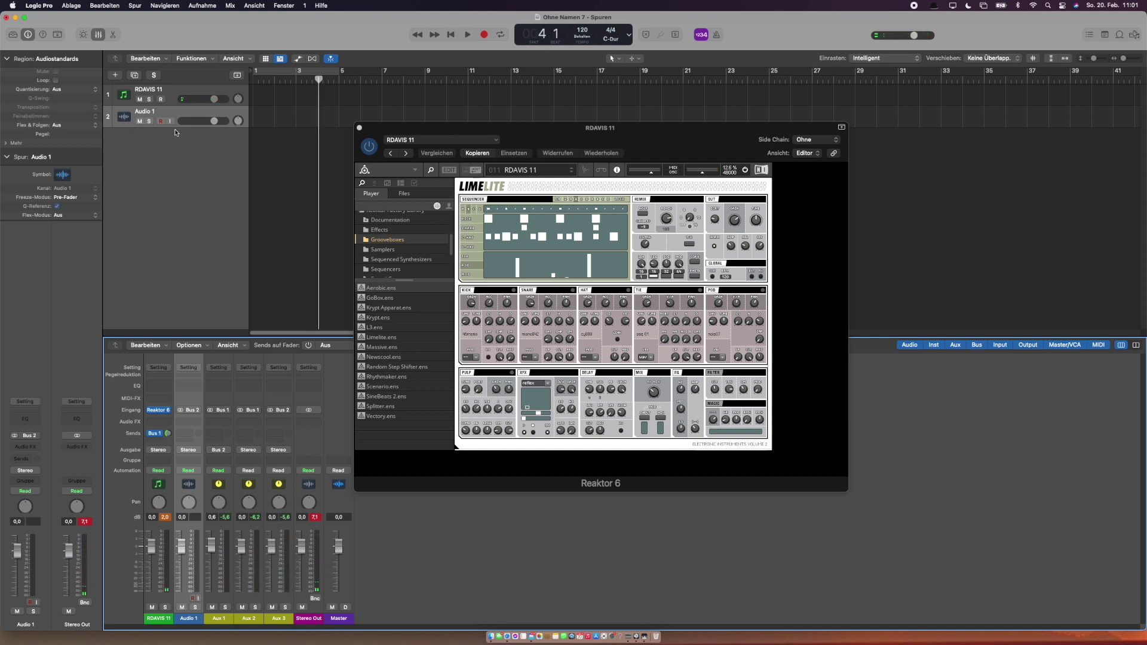
- Arm Audio 1 and record the Limelite output as region Ohne Namen 7_1#01
left_click(165, 125)
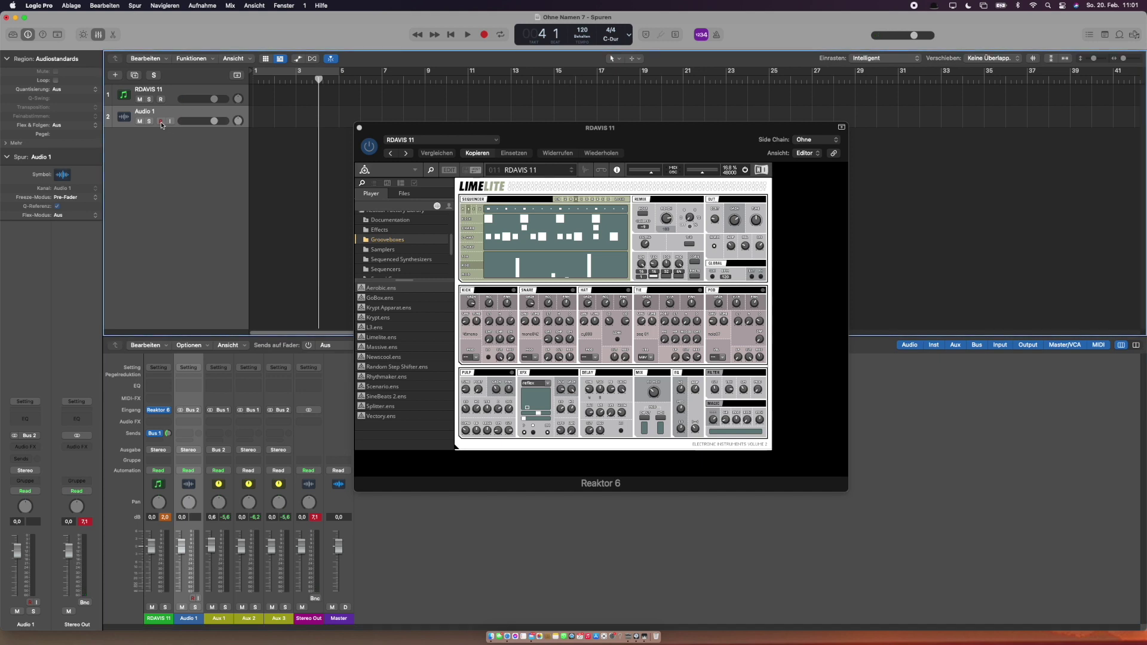
left_click(161, 122)
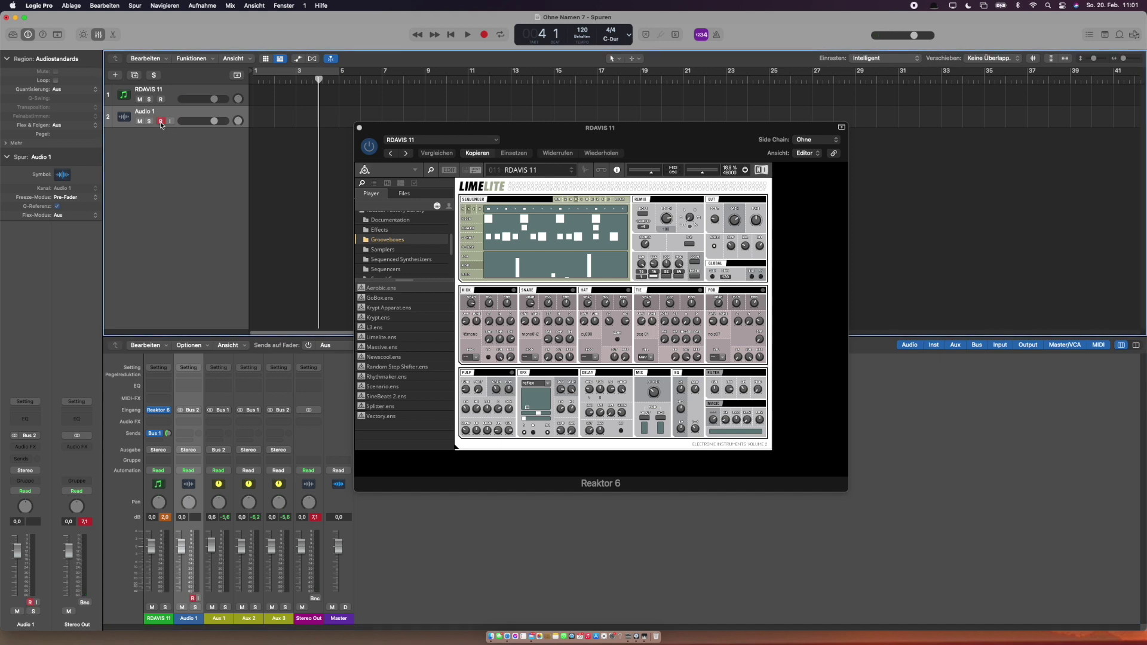
left_click(485, 36)
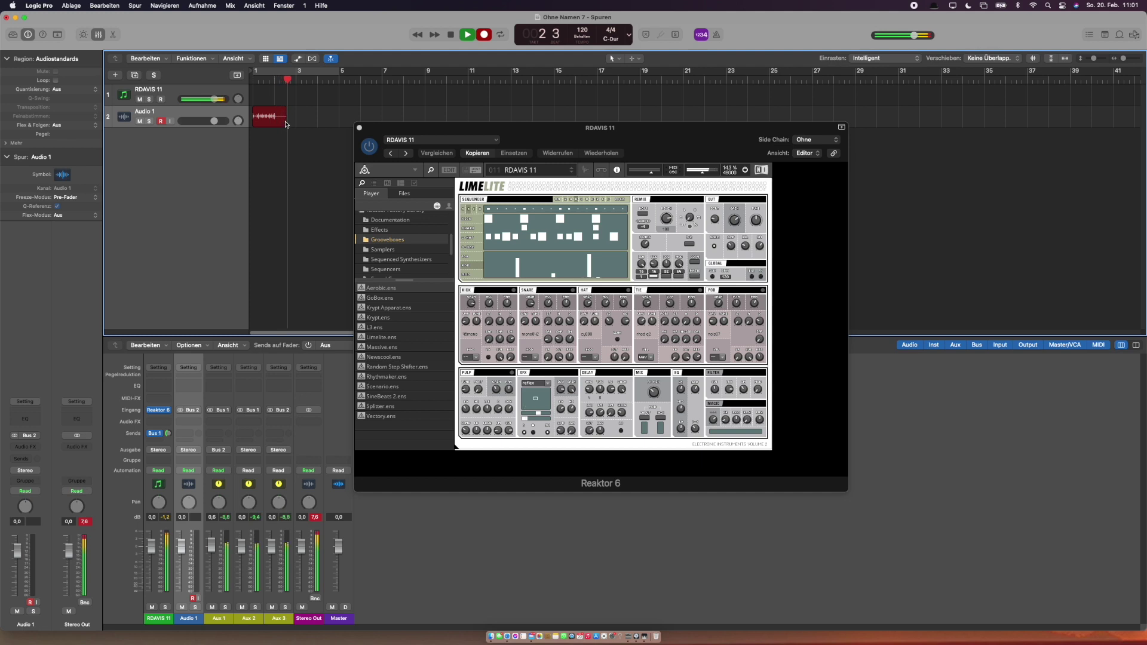
left_click(497, 141)
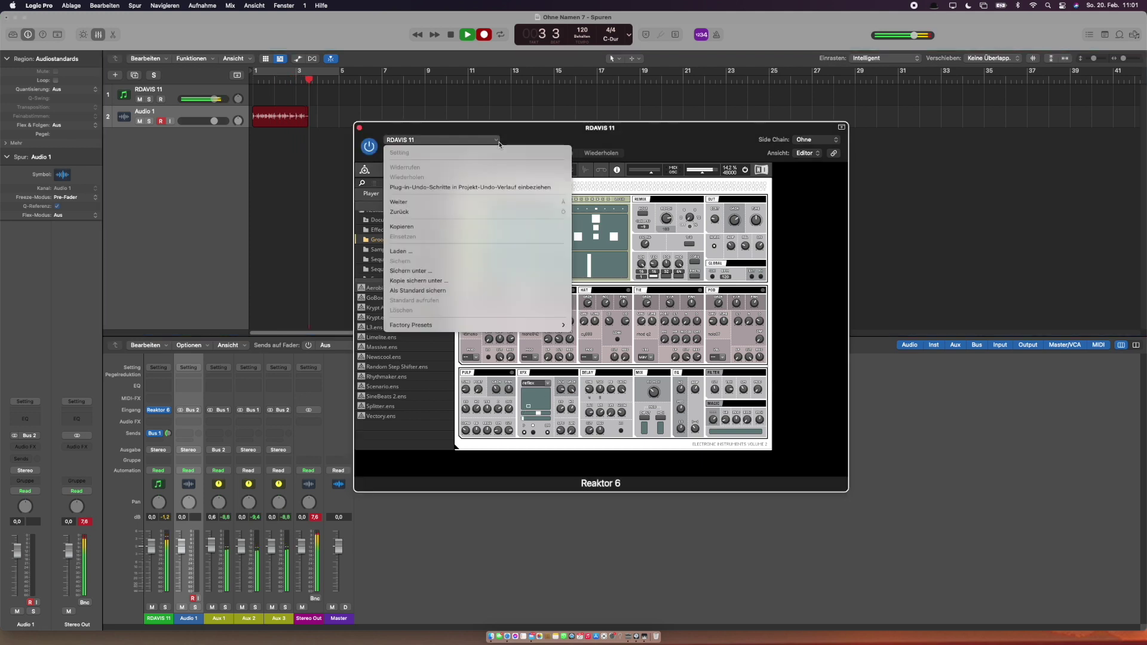
left_click(496, 141)
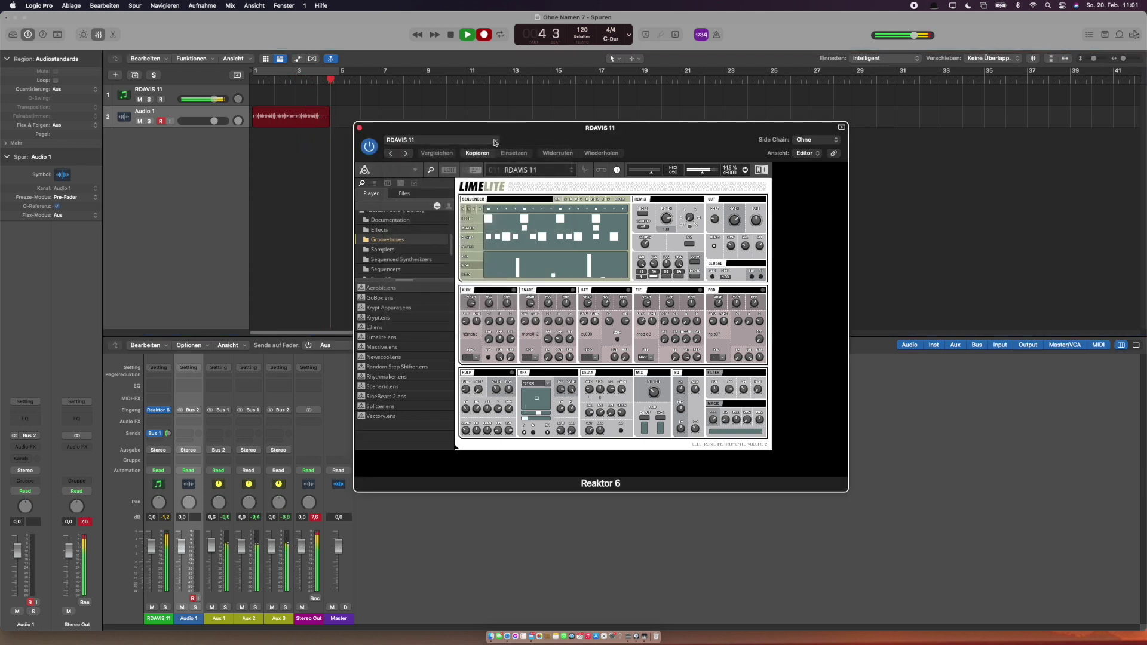
left_click(495, 142)
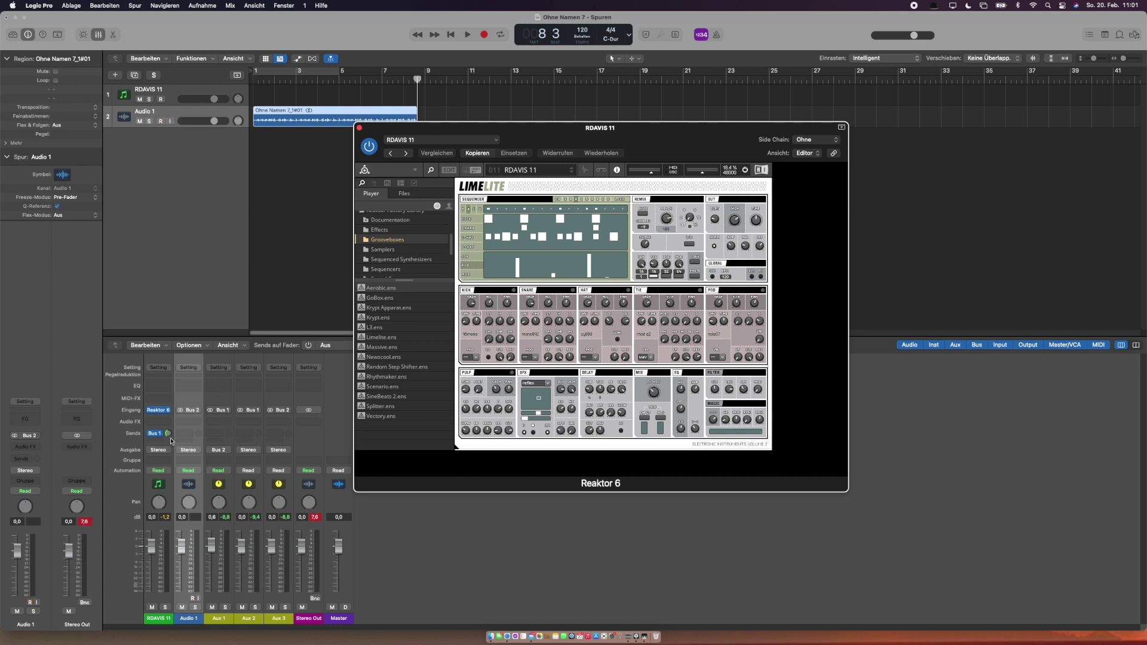
left_click_drag(170, 433, 171, 427)
left_click(186, 112)
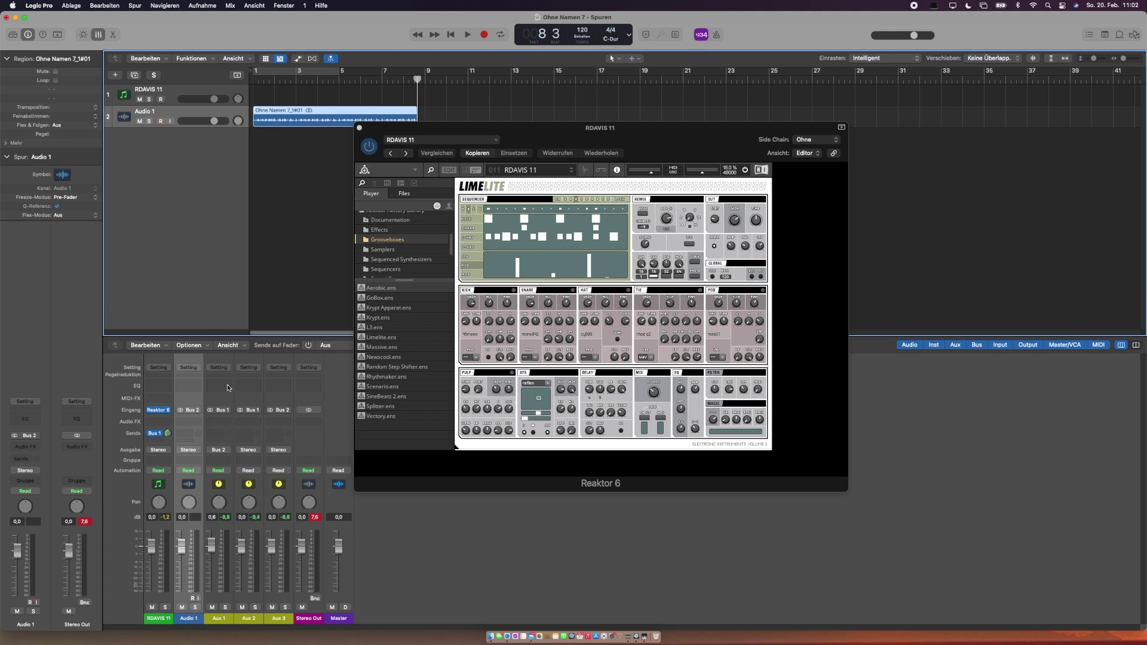
left_click(226, 425)
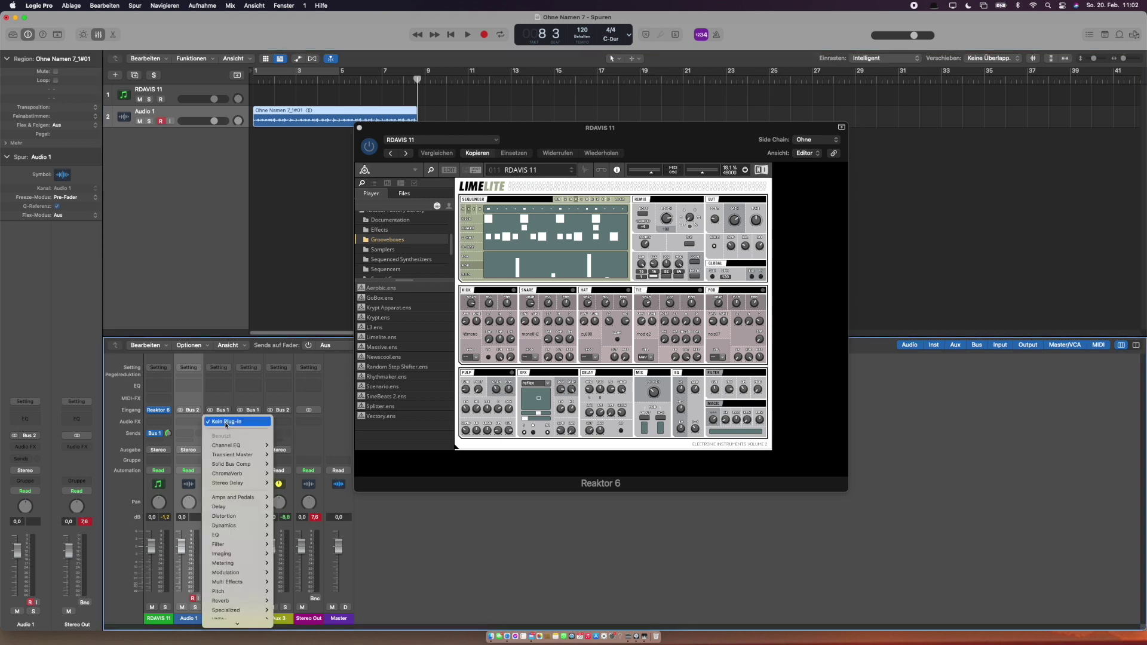
mouse_move(231, 464)
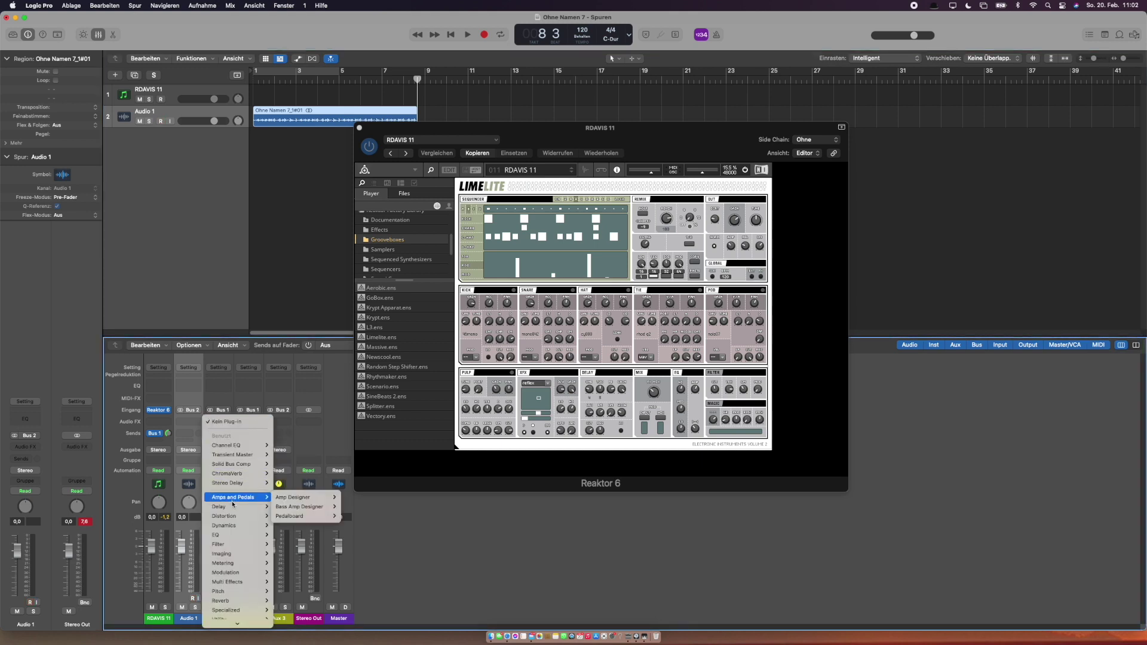
left_click(411, 541)
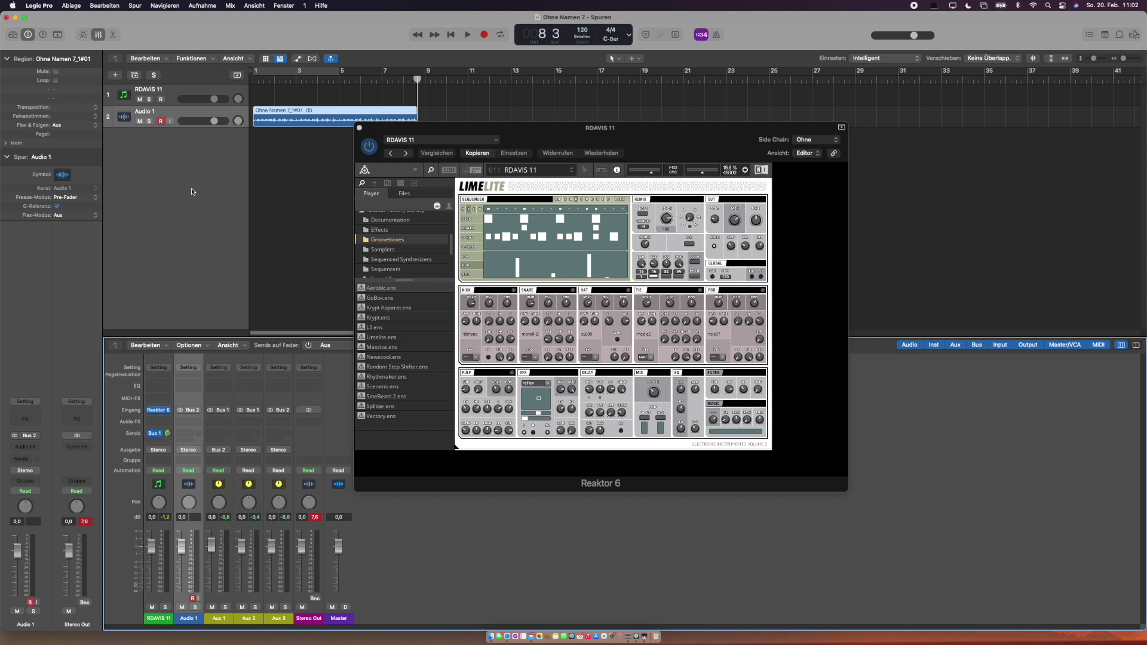
- Shift the Reaktor 6 window down and right to reveal more of the tracks area
left_click_drag(409, 129, 428, 203)
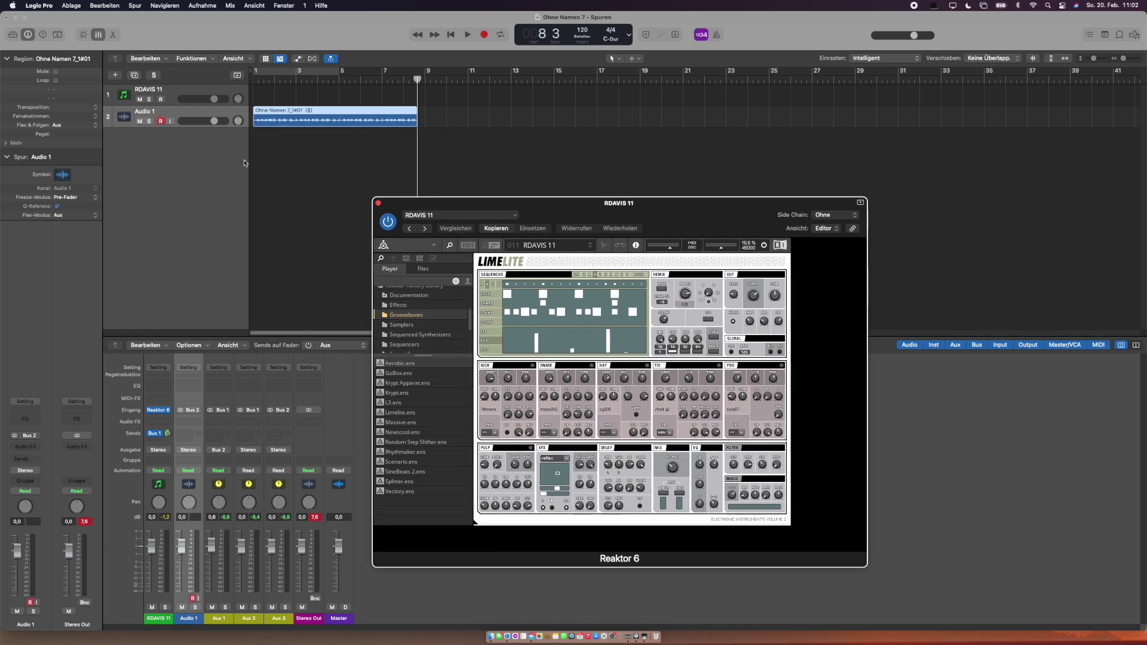